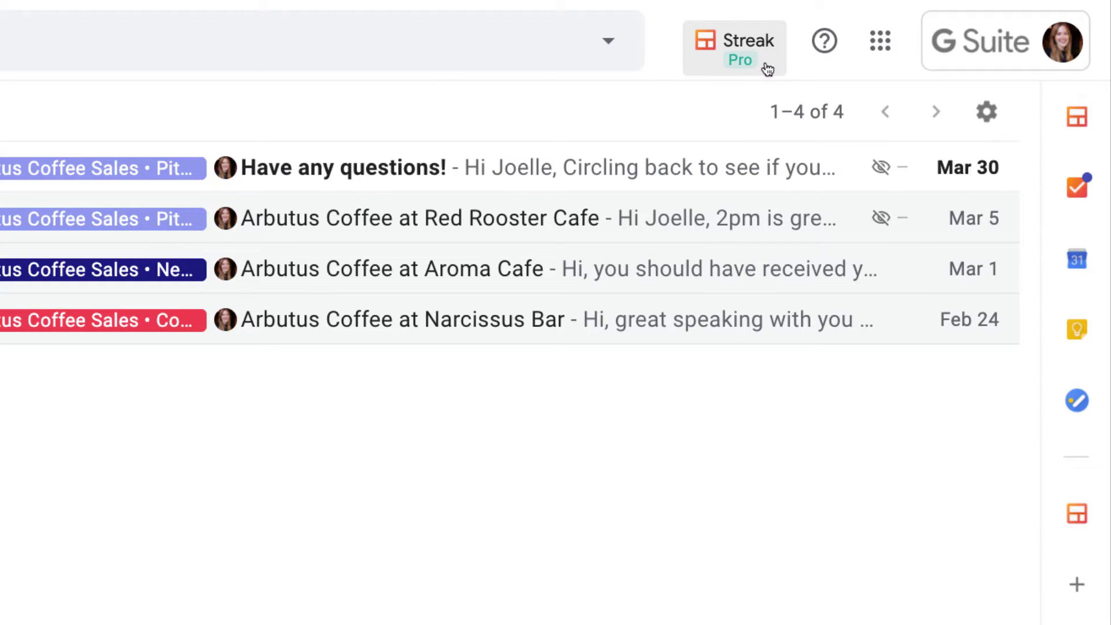
Open the Streak home overview, then close it to return to the inbox.
left_click(764, 62)
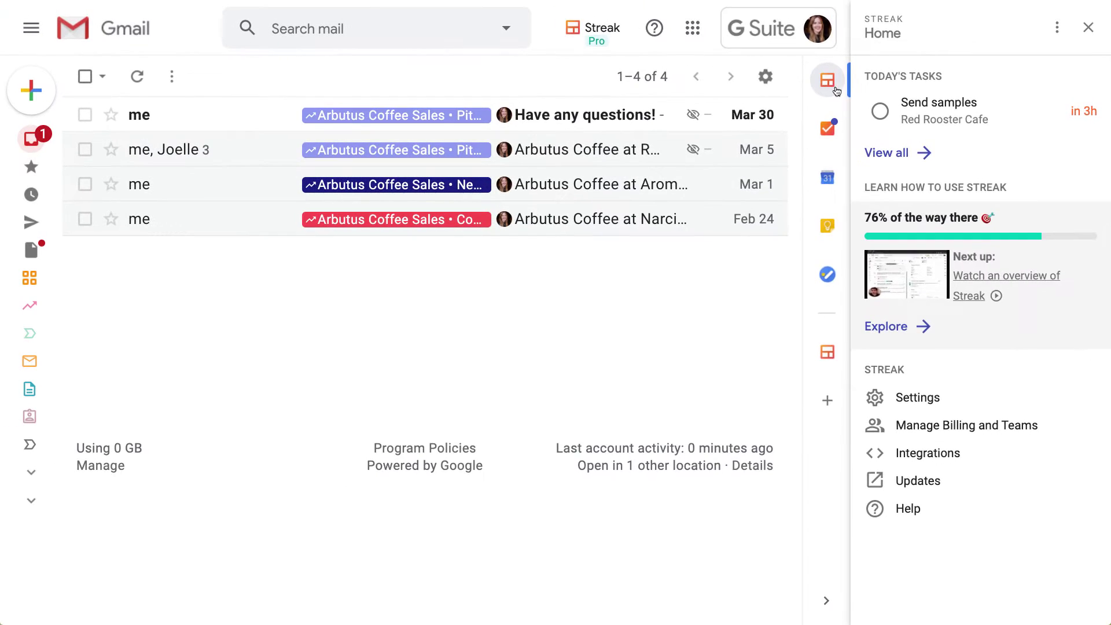
left_click(829, 81)
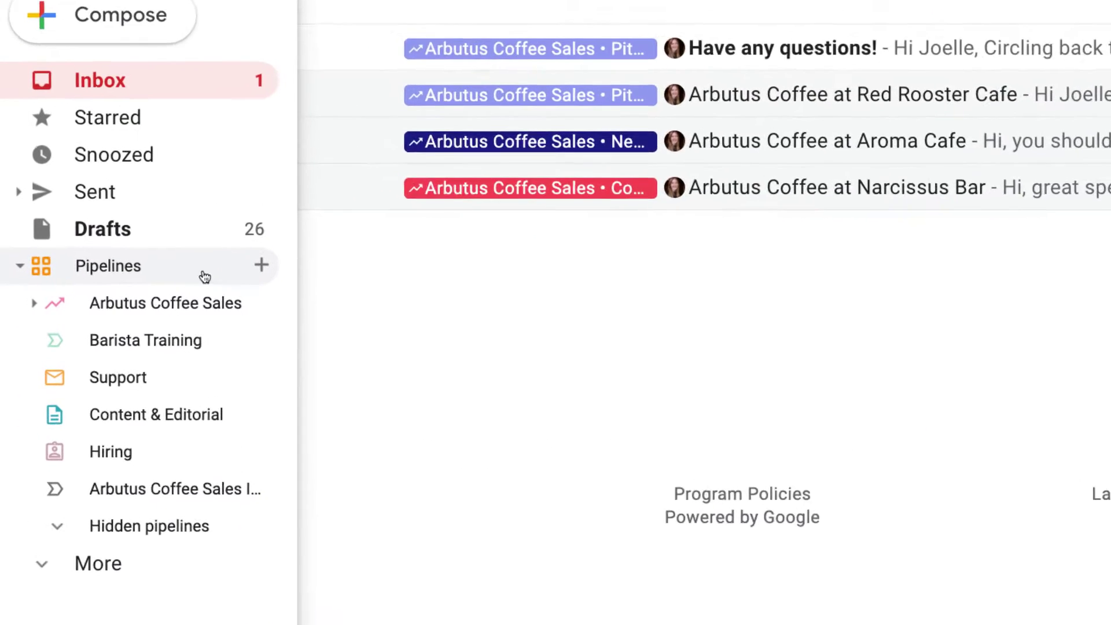
mouse_move(164, 347)
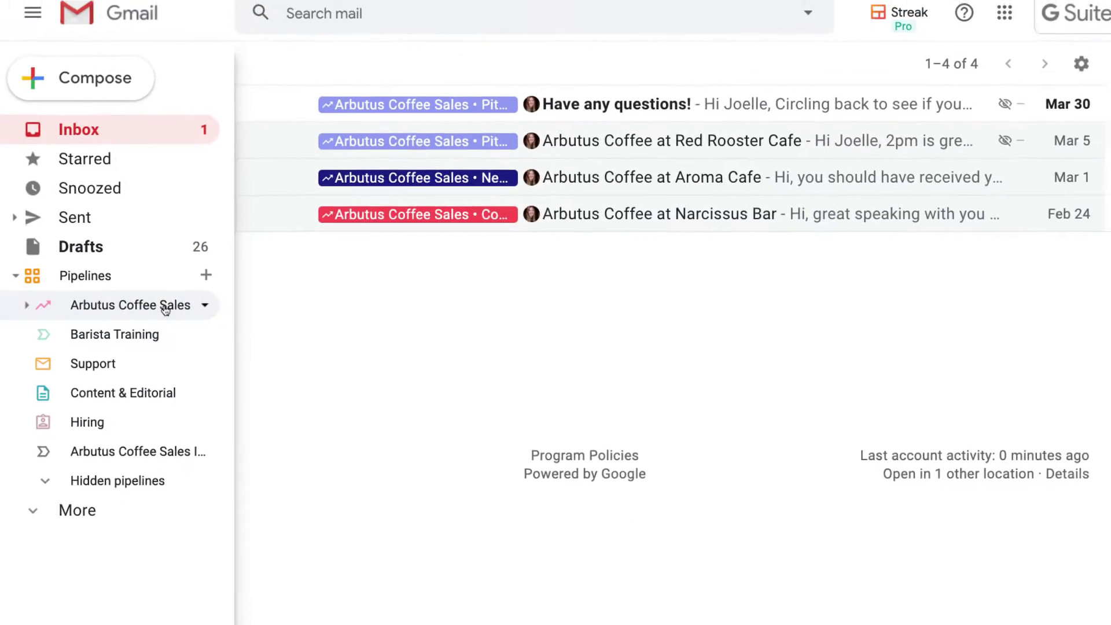
Open Arbutus Coffee Sales, set Elevate Cafe's customer type to Cafe, then return to Inbox.
left_click(130, 304)
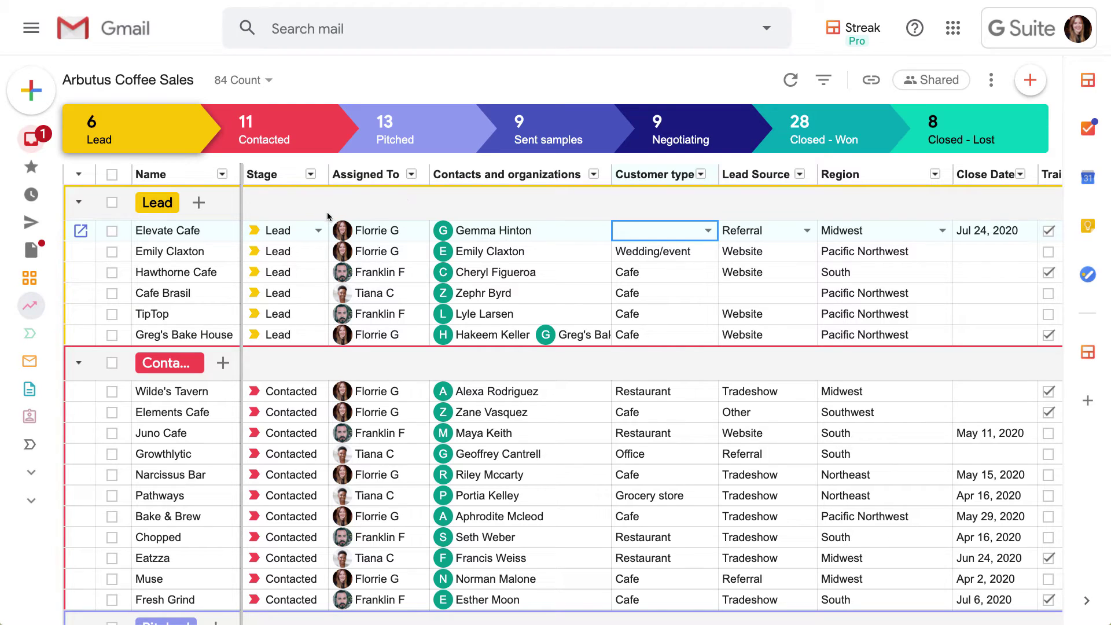
left_click(642, 232)
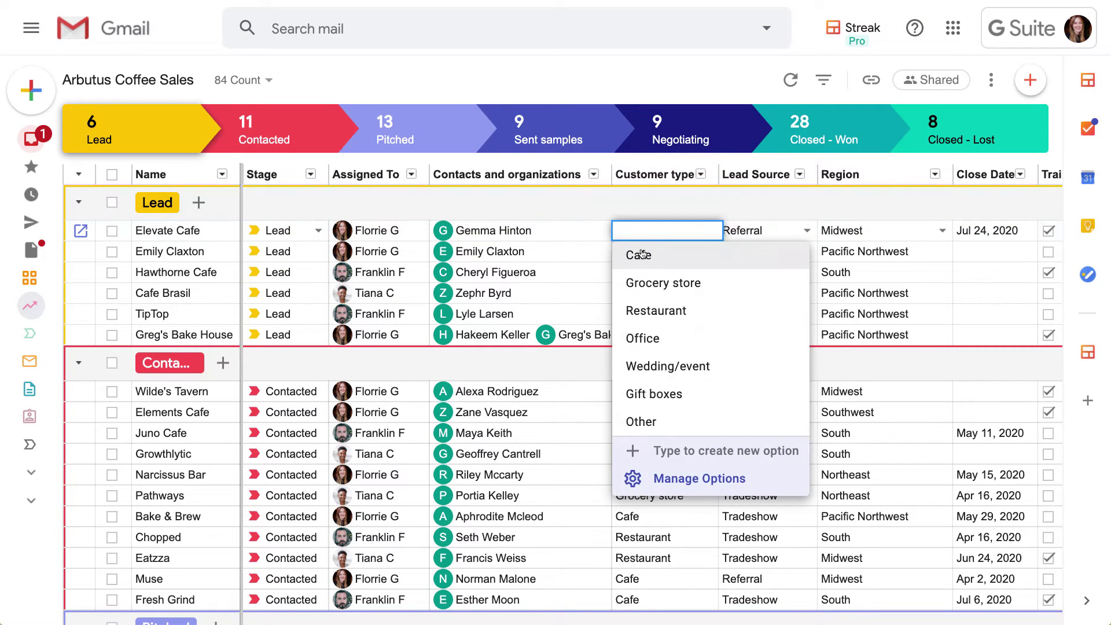
left_click(645, 256)
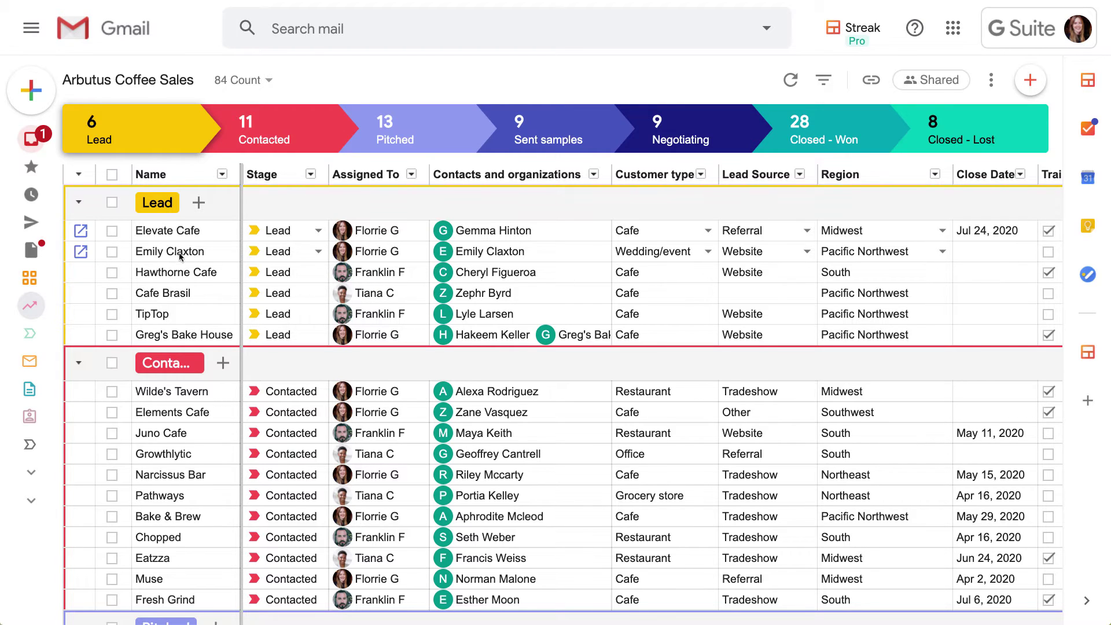
left_click(30, 140)
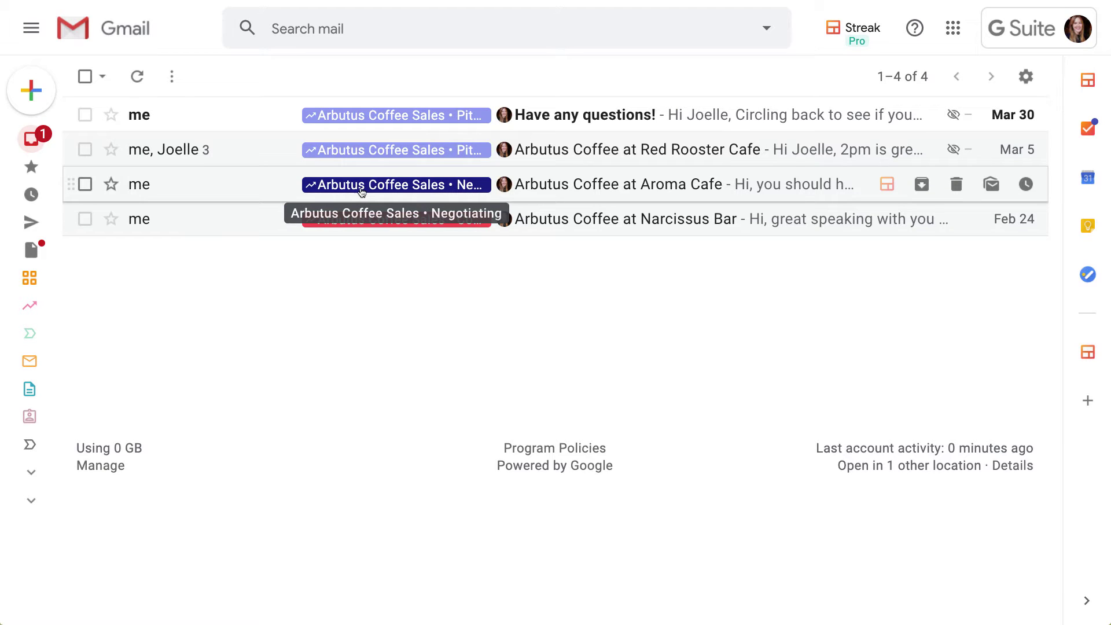
In the Red Rooster Cafe email, add Coffee and Tea services, tick Training?, and open its box.
left_click(370, 150)
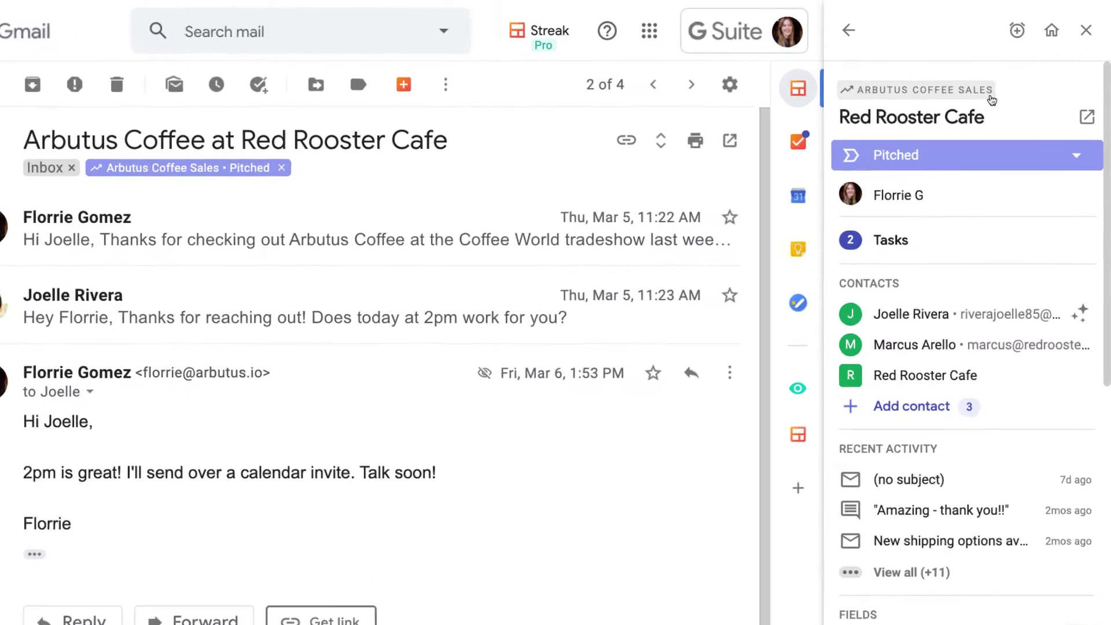
scroll(939, 280, "down", 2)
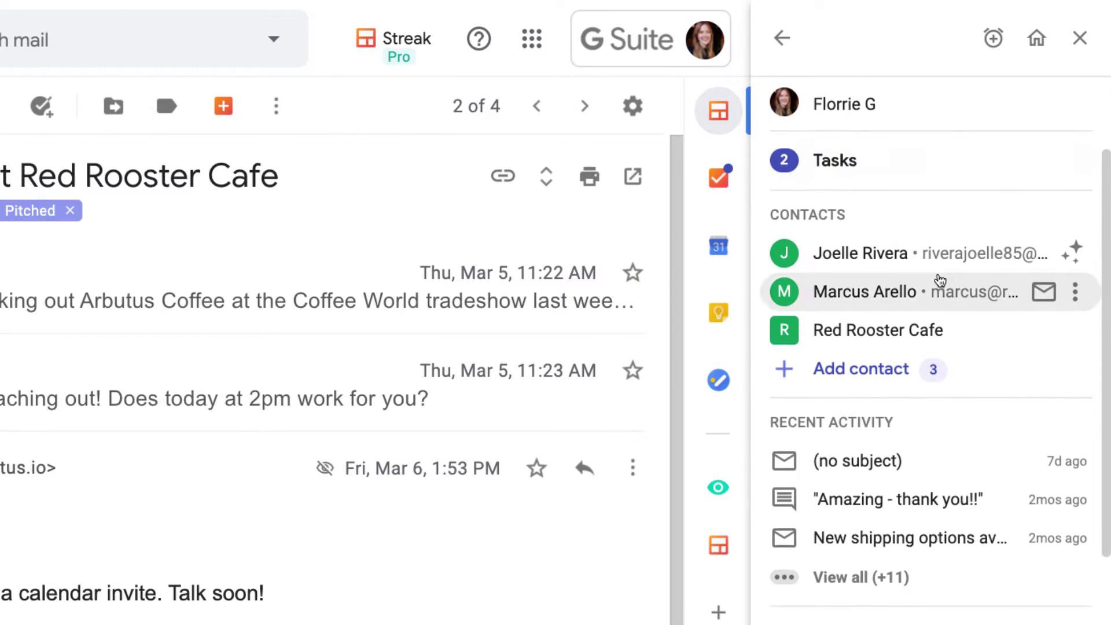
scroll(939, 279, "down", 2)
scroll(939, 280, "down", 1)
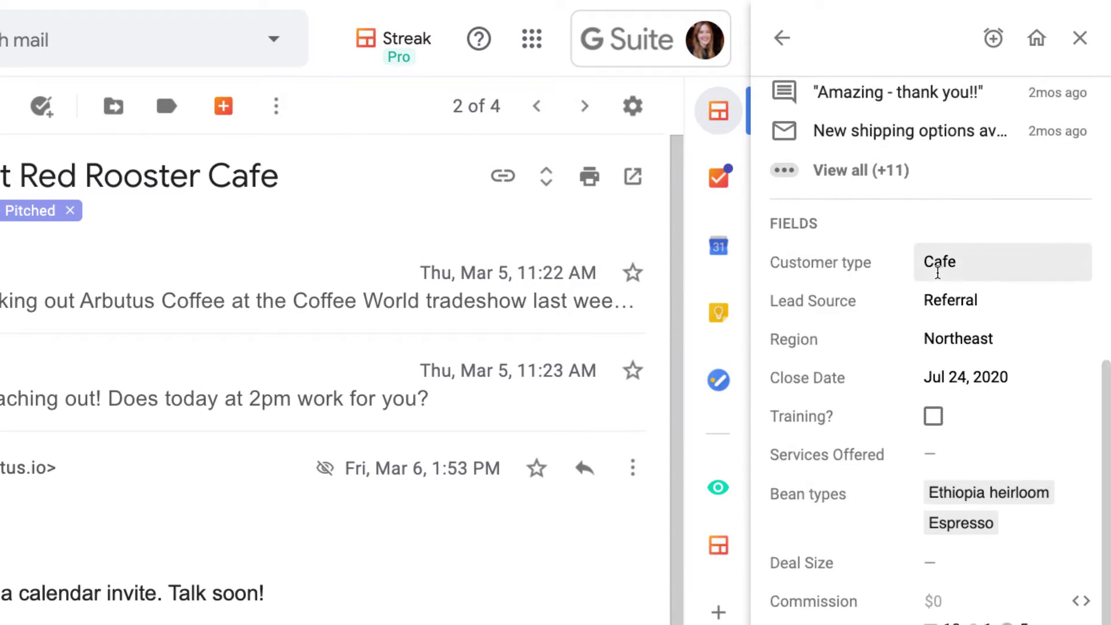
scroll(937, 273, "down", 1)
left_click(939, 410)
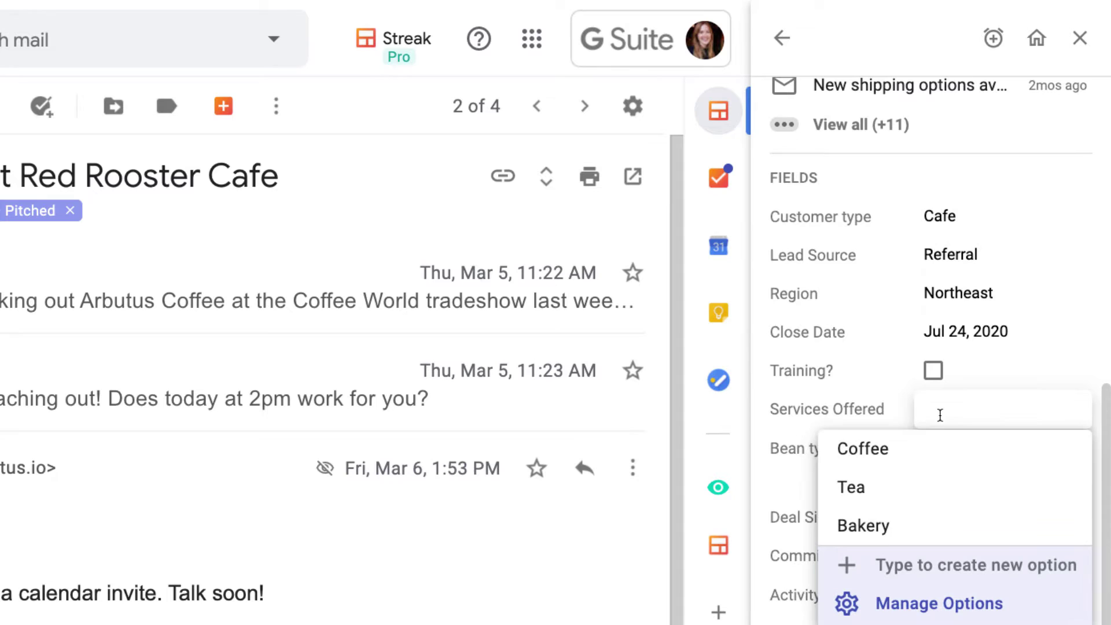
left_click(918, 451)
left_click(918, 486)
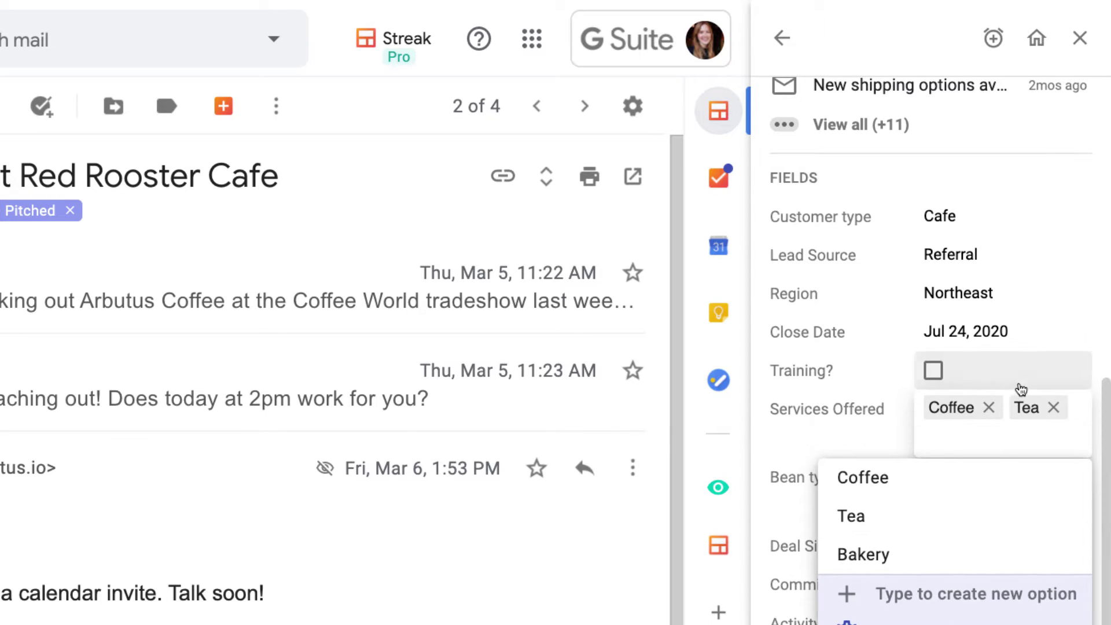
left_click(1021, 388)
scroll(893, 289, "up", 2)
scroll(893, 290, "up", 3)
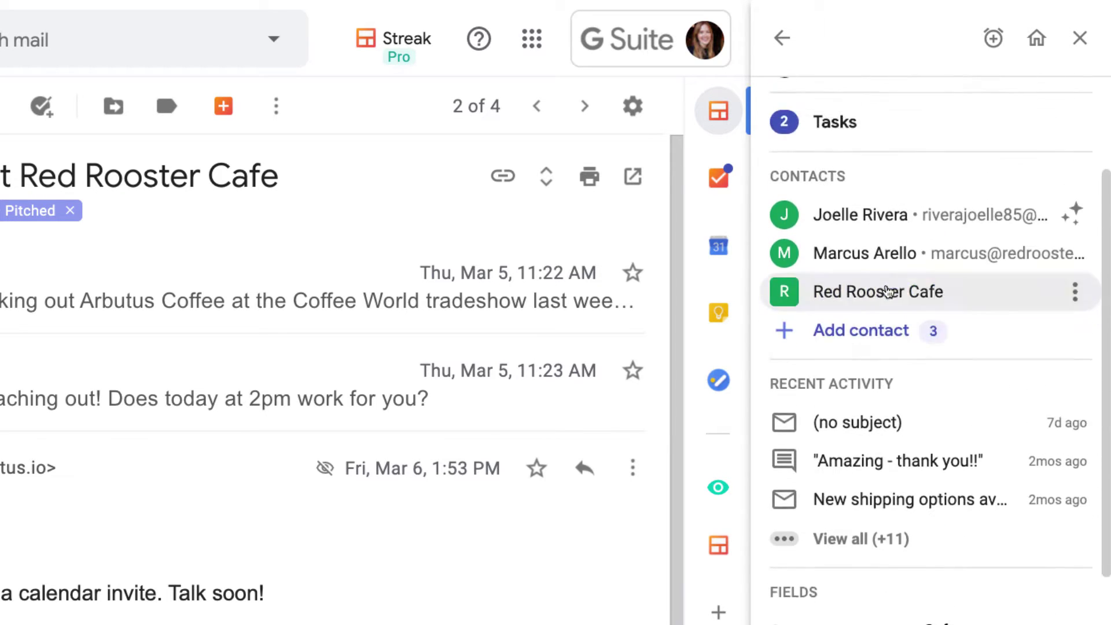
scroll(887, 292, "up", 3)
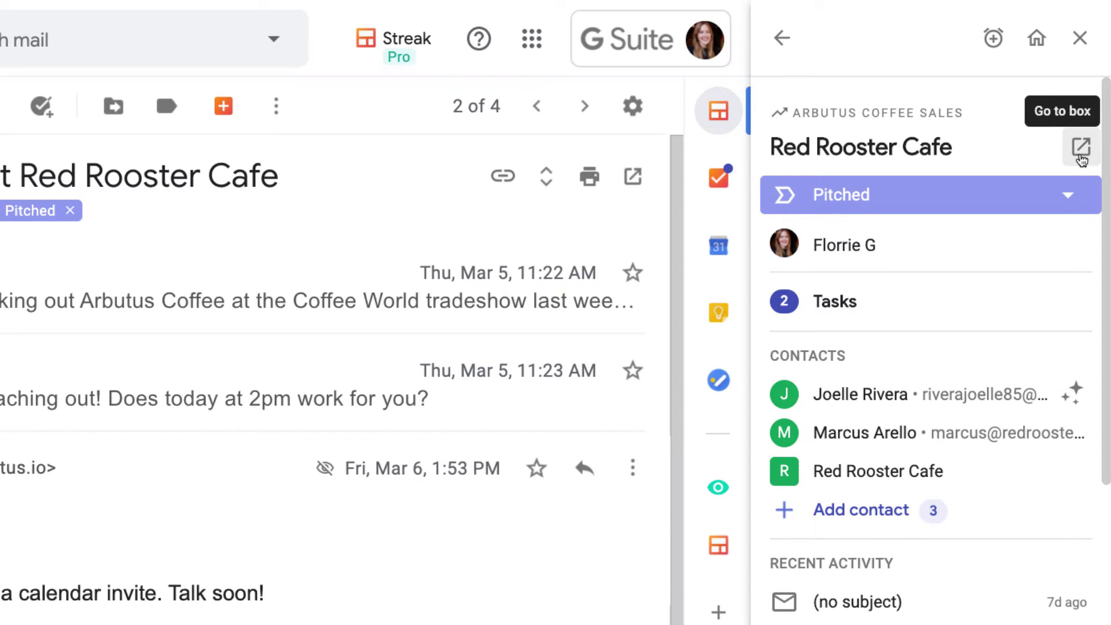
left_click(1081, 149)
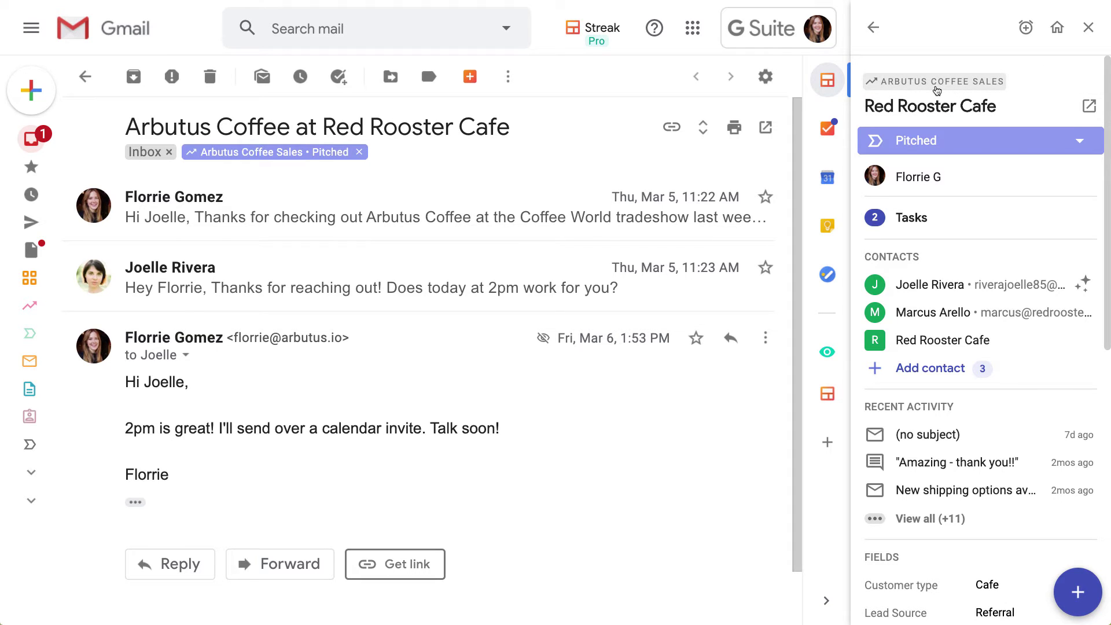
Jump from the box sidebar's ARBUTUS COFFEE SALES label to the pipeline grid.
left_click(937, 82)
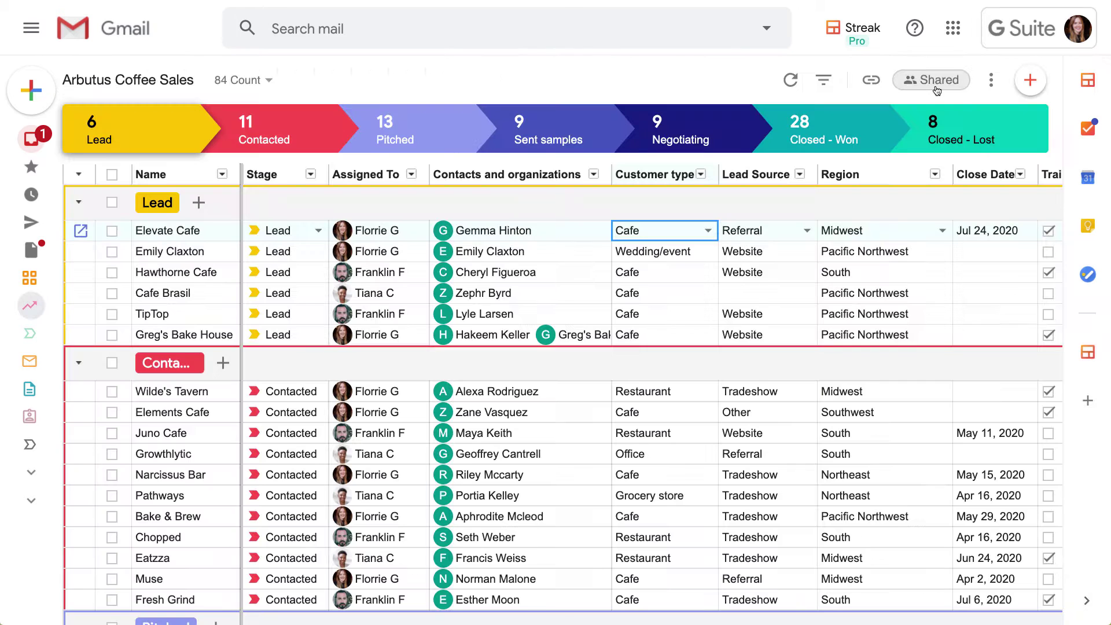
scroll(521, 228, "down", 4)
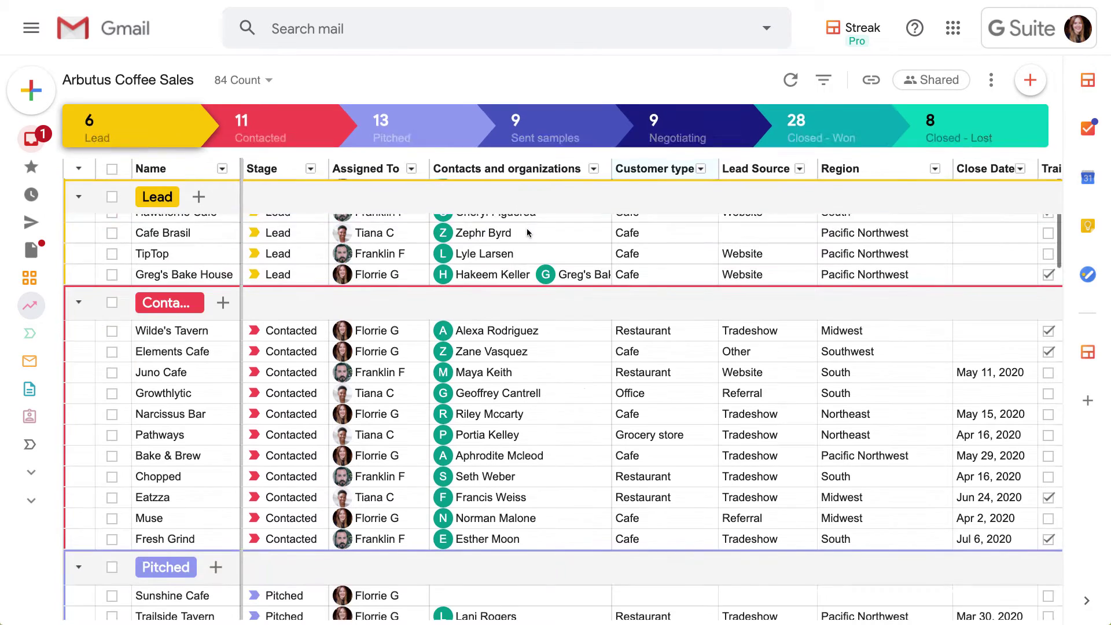
scroll(522, 228, "down", 4)
scroll(521, 228, "down", 4)
scroll(483, 256, "down", 3)
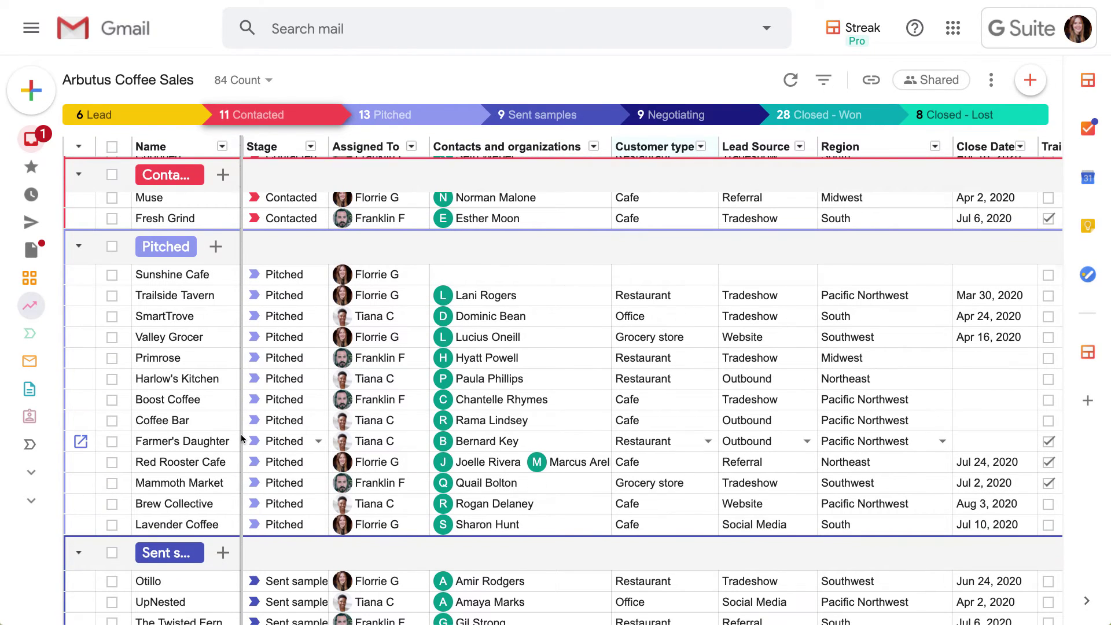
scroll(169, 469, "up", 1)
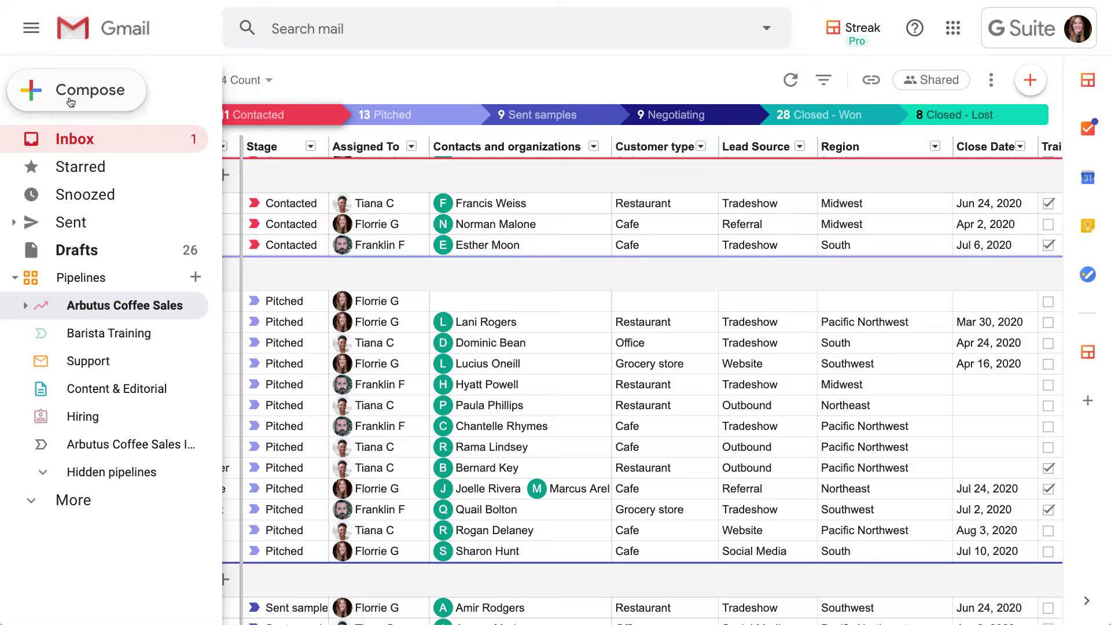
left_click(70, 91)
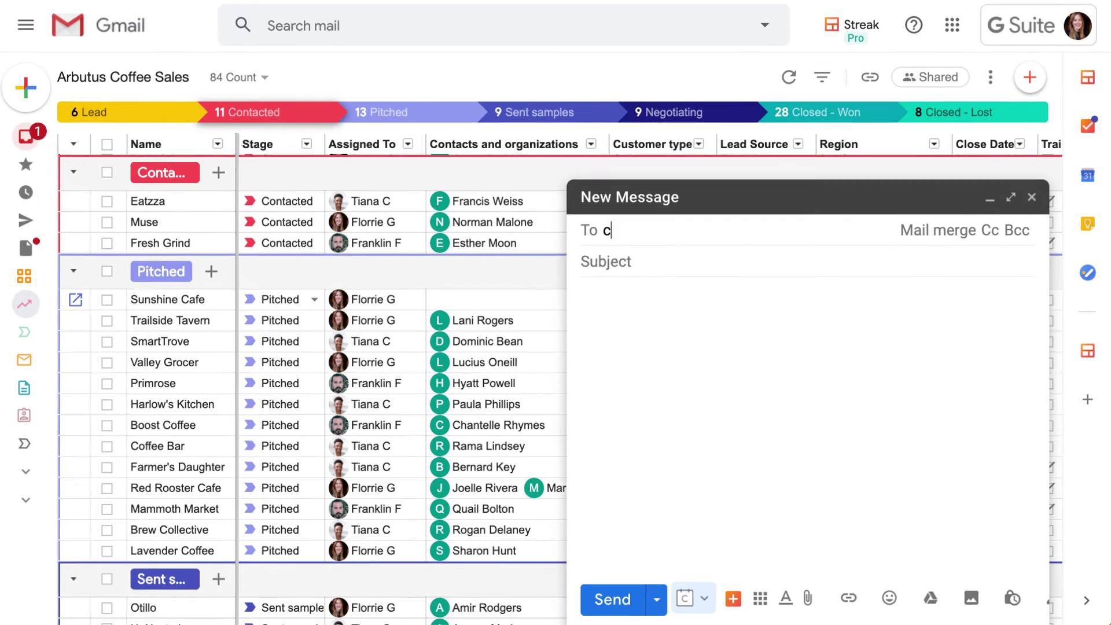
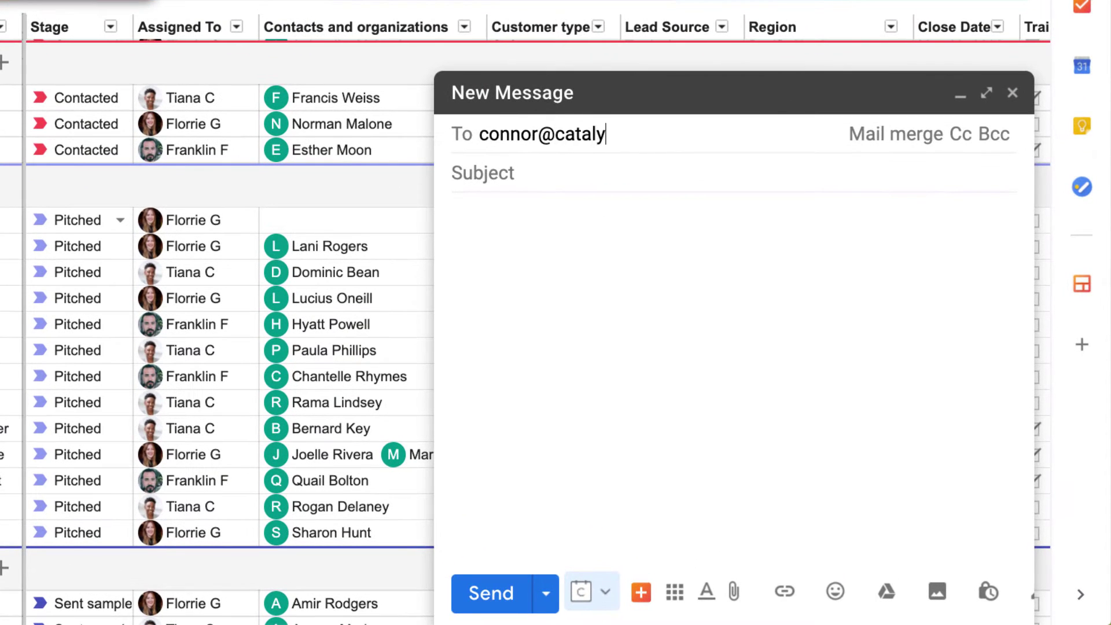
left_click(519, 222)
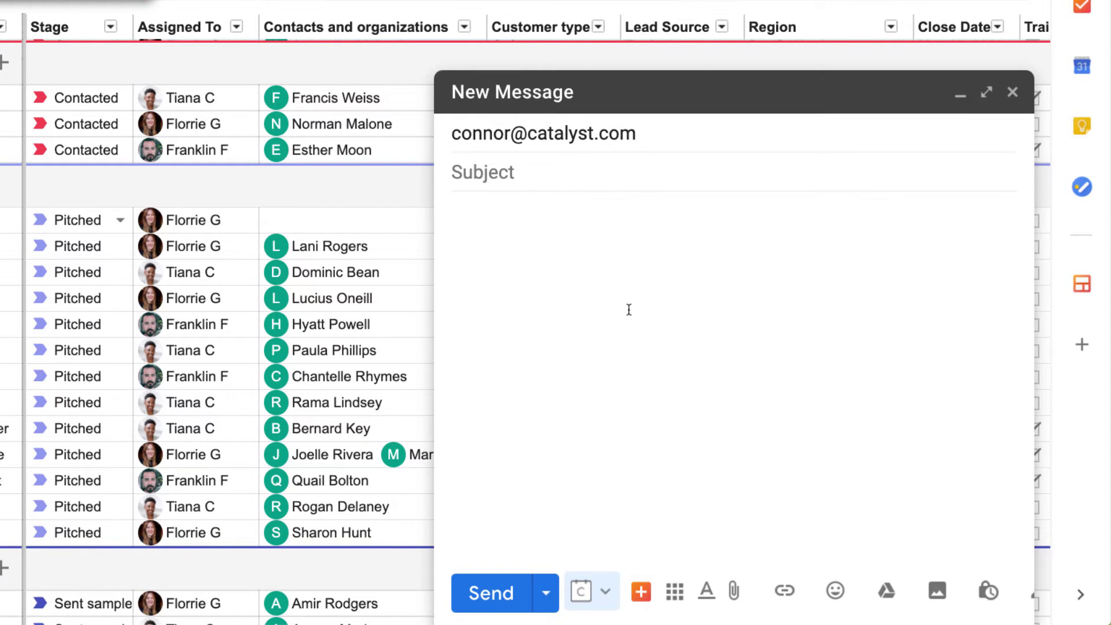
left_click(675, 593)
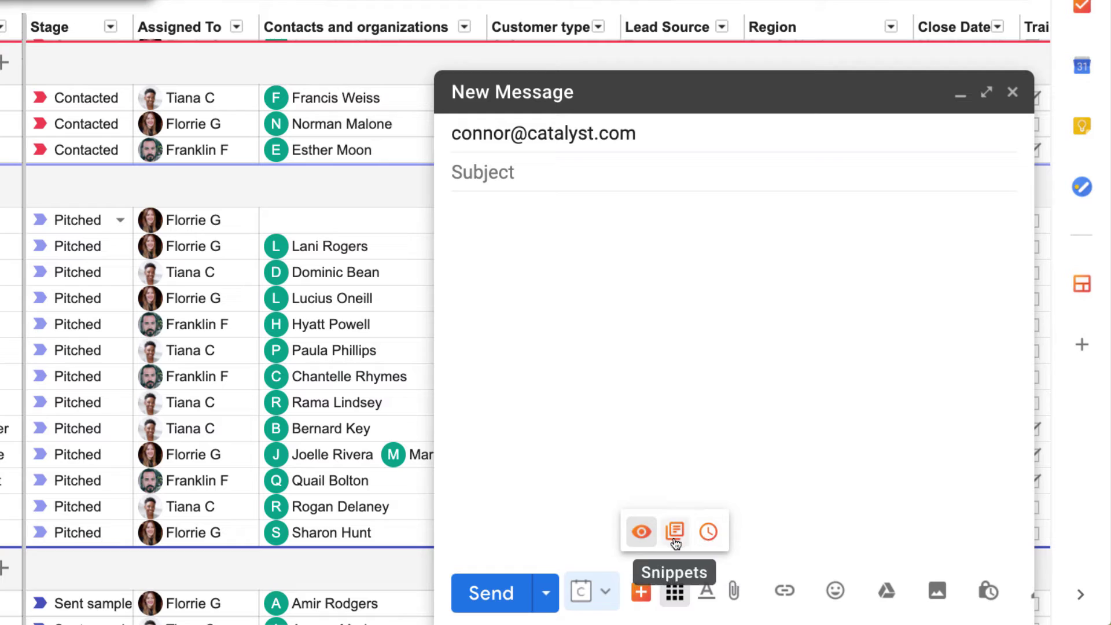
left_click(675, 531)
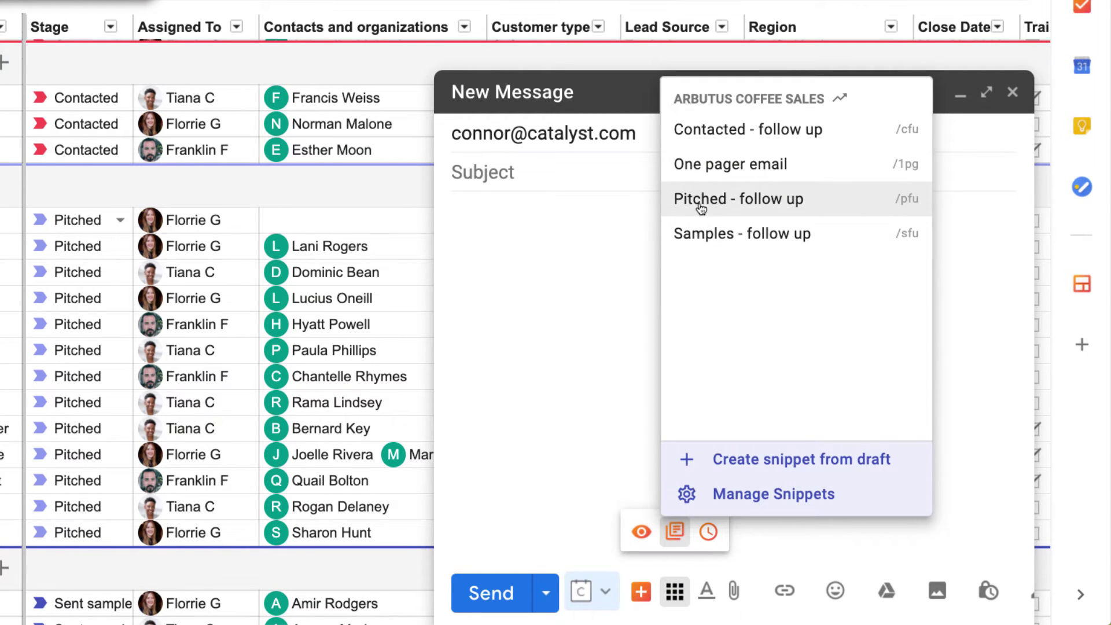
left_click(701, 207)
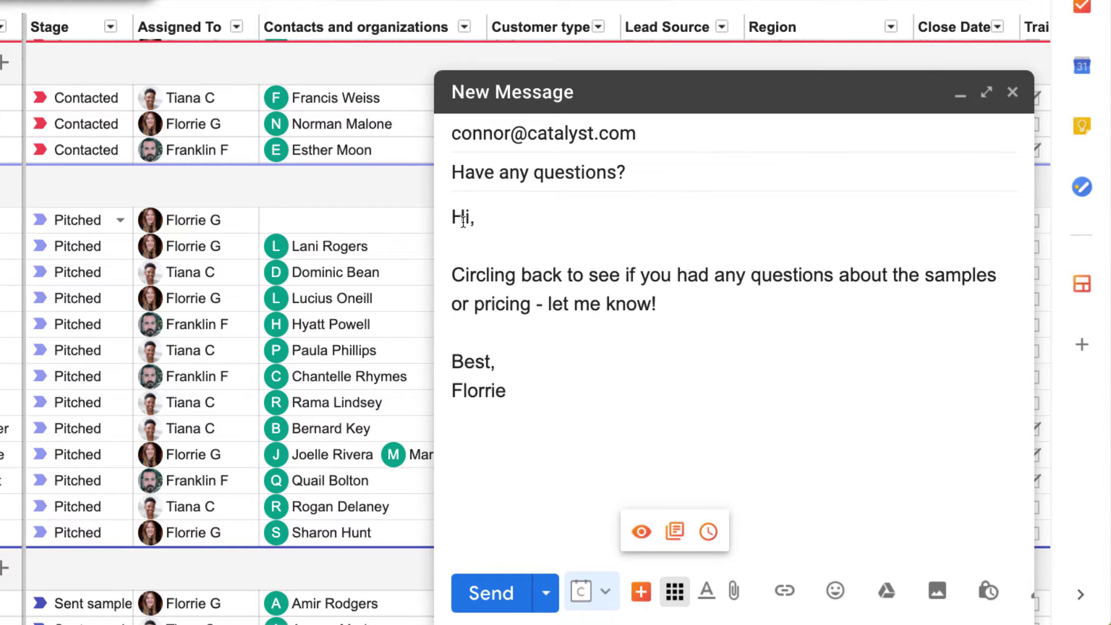
left_click(469, 219)
type("Connor")
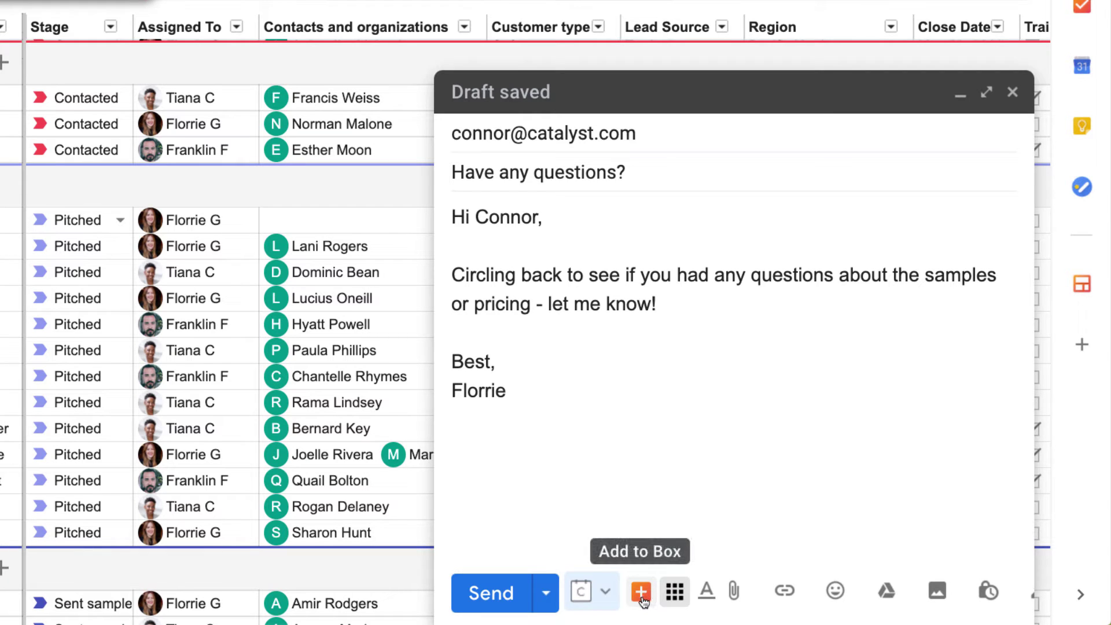
left_click(642, 592)
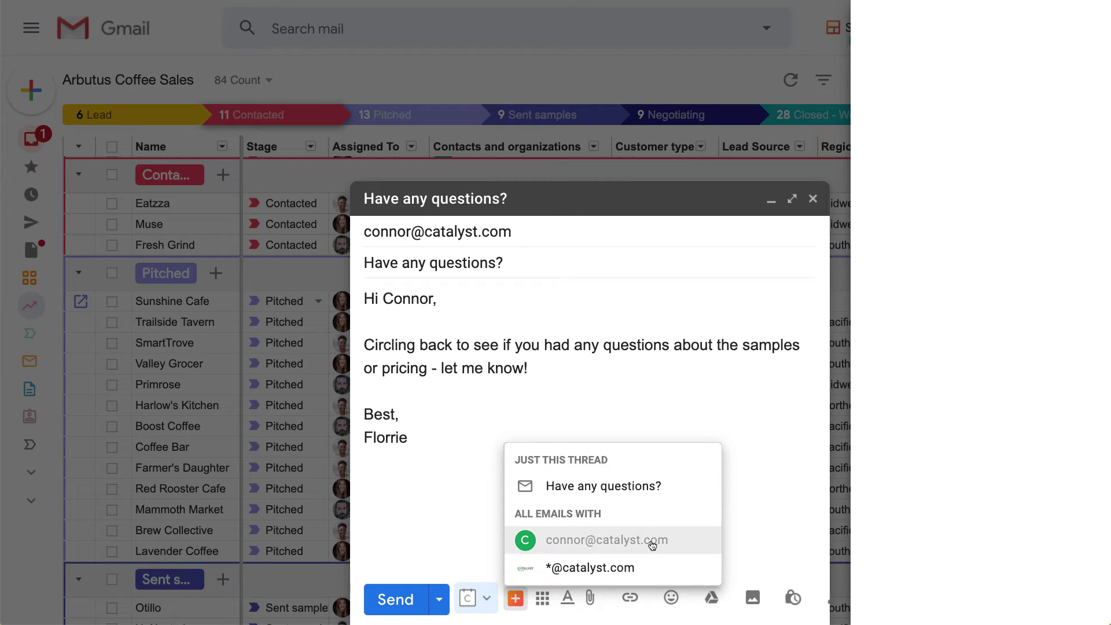
left_click(607, 539)
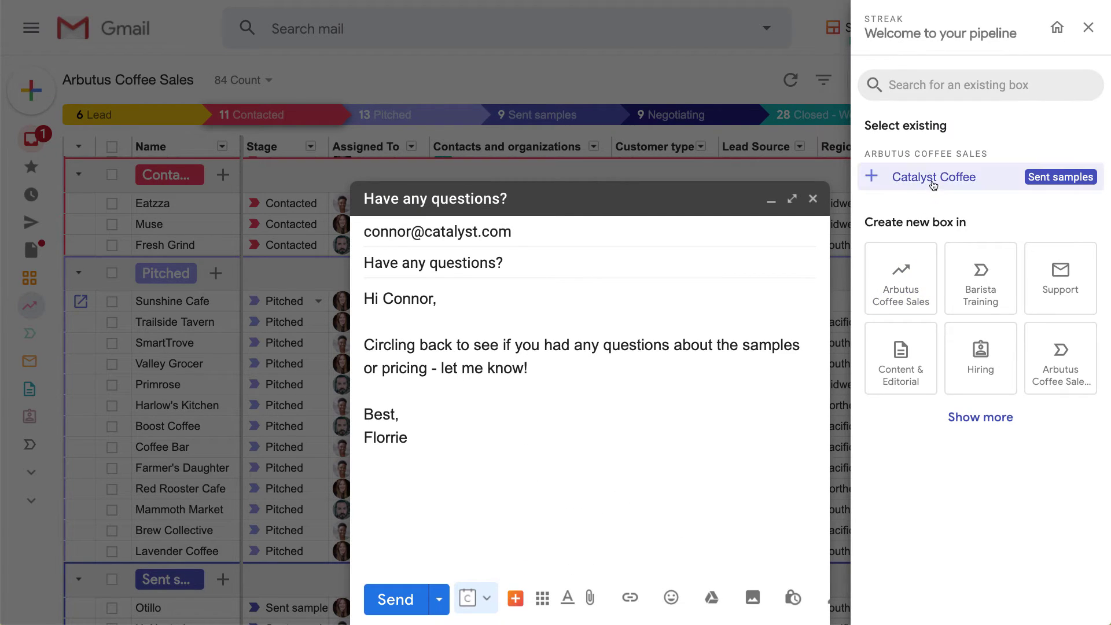
mouse_move(932, 177)
left_click(930, 190)
scroll(973, 226, "down", 3)
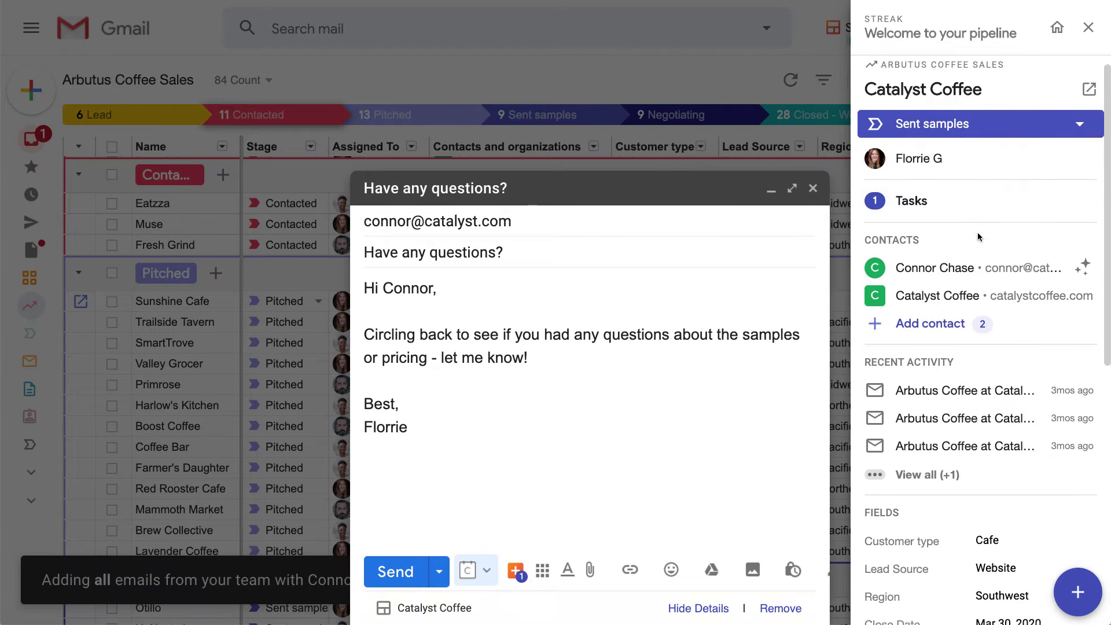
scroll(977, 234, "down", 3)
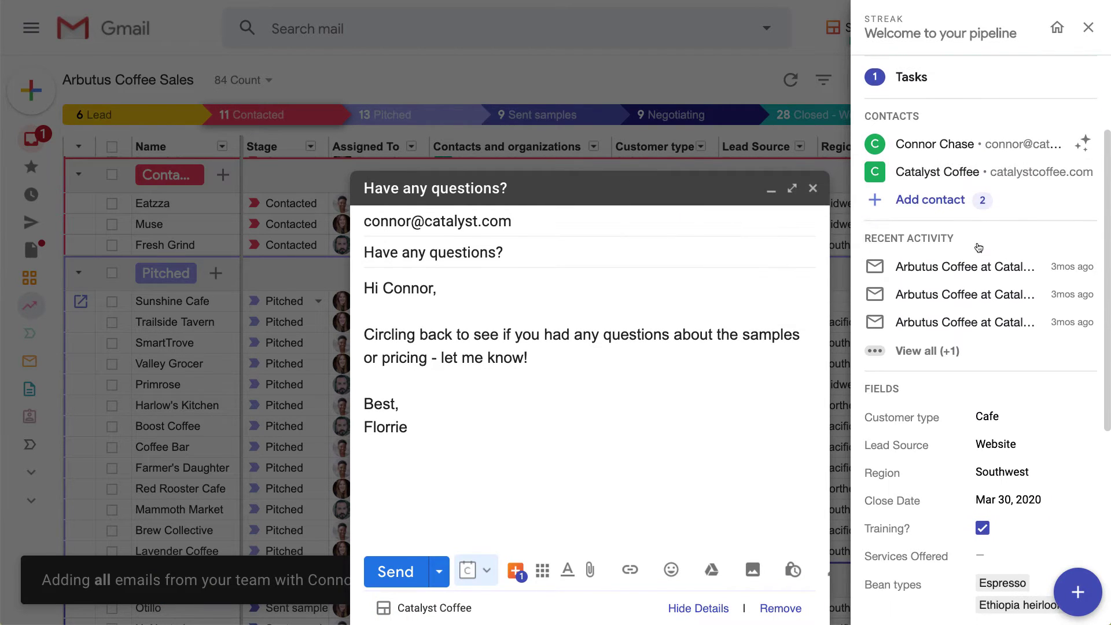
scroll(977, 250, "down", 3)
scroll(976, 251, "down", 3)
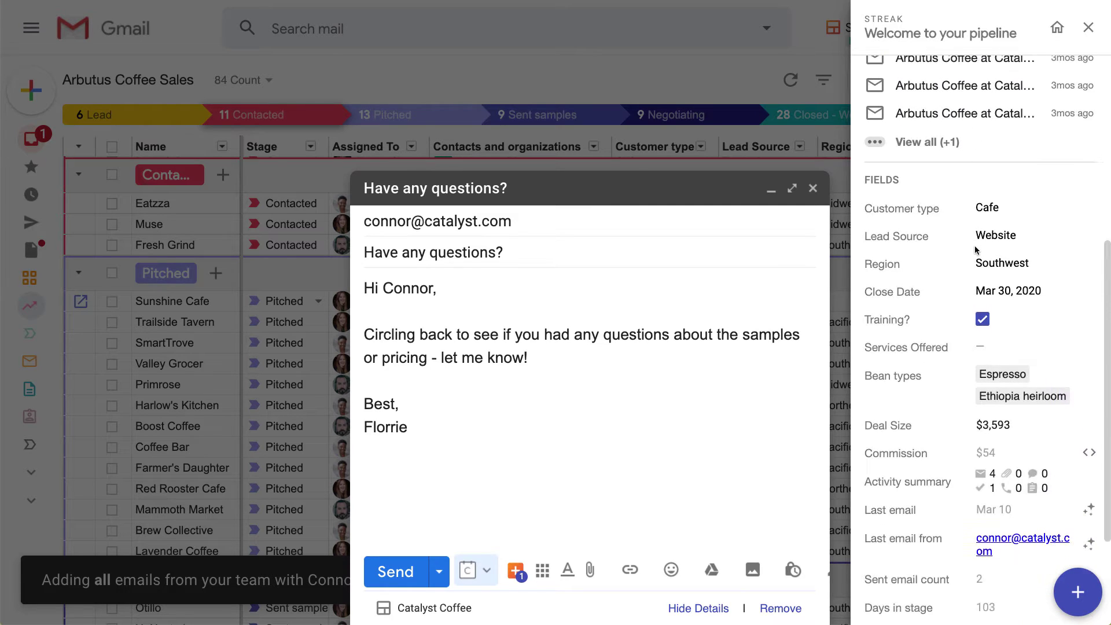
scroll(976, 251, "down", 2)
scroll(977, 251, "up", 5)
scroll(977, 250, "up", 5)
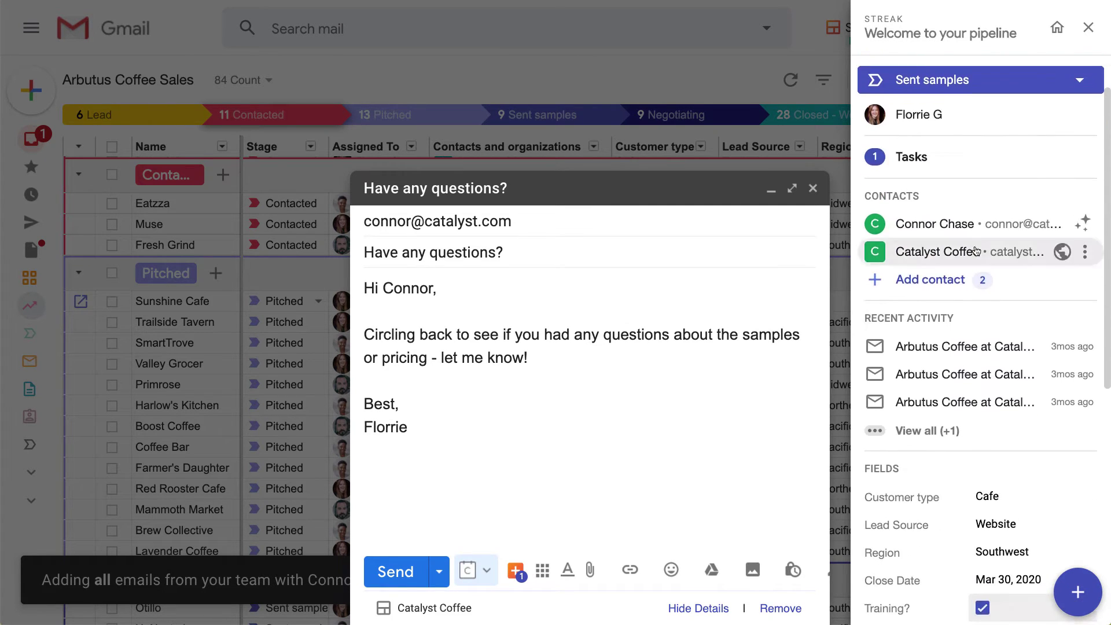
scroll(977, 250, "up", 2)
Close the box panel and draft, then search mail for 'catalyst' and dismiss suggestions.
left_click(1092, 32)
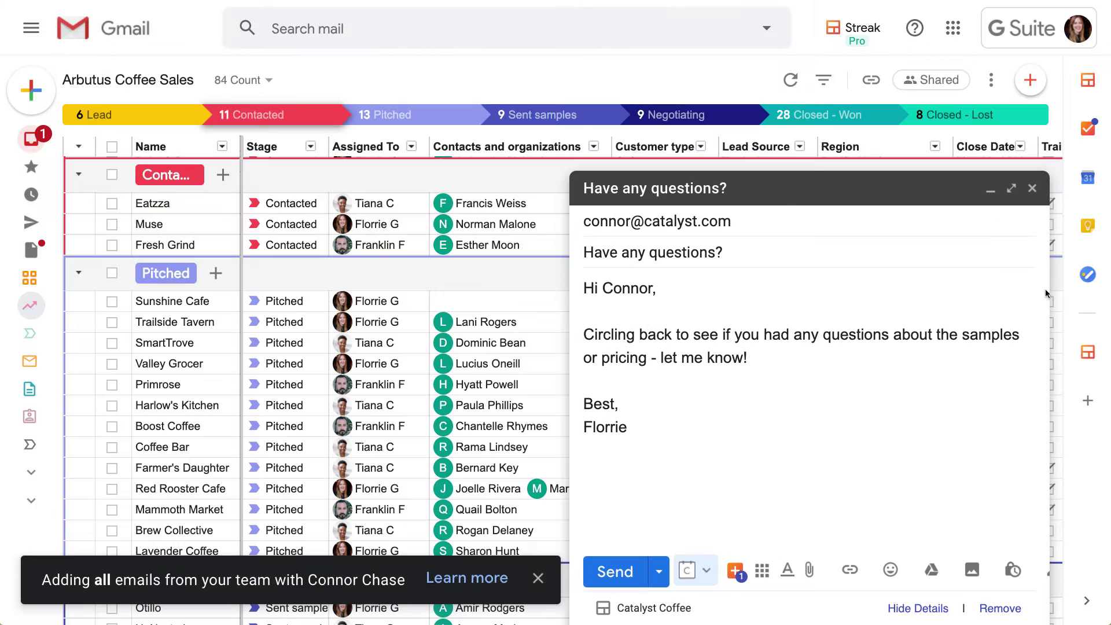
left_click(1032, 188)
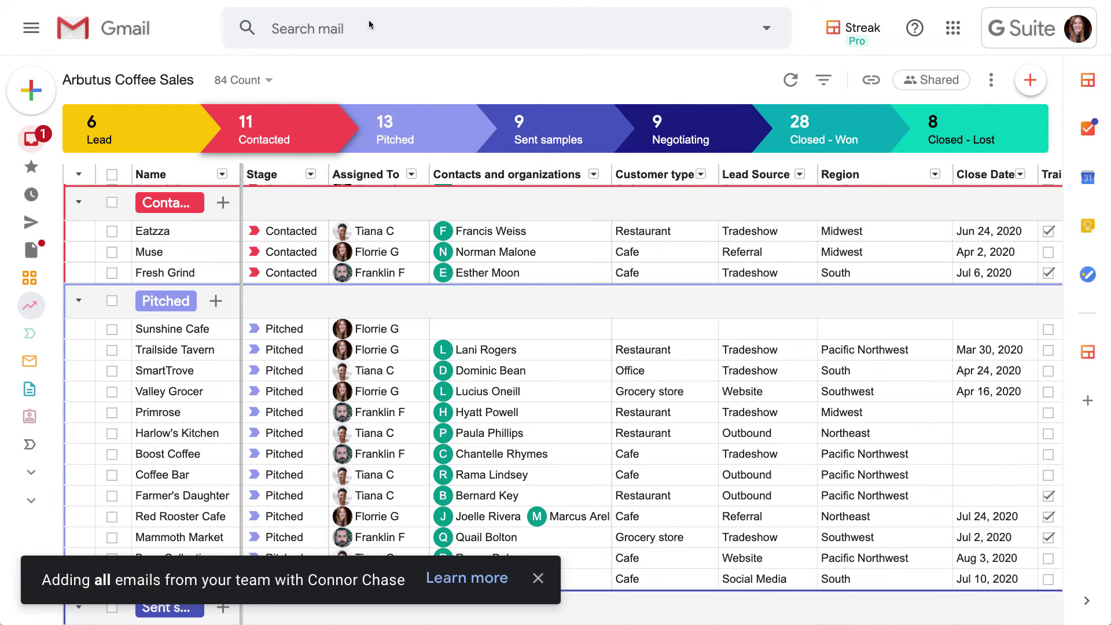
left_click(358, 28)
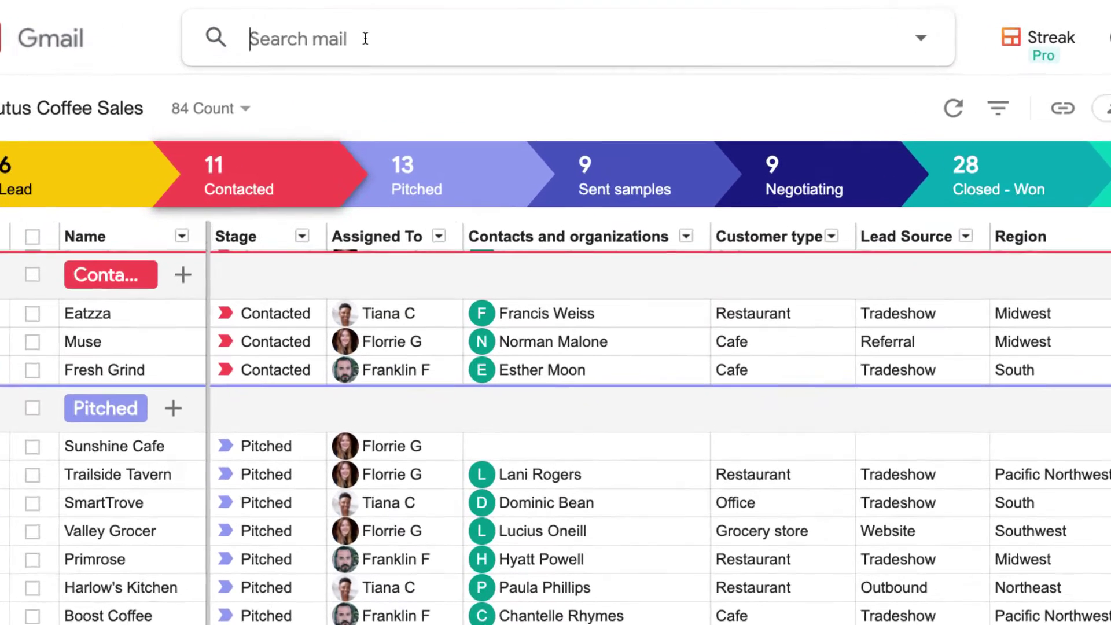
type("catalyst")
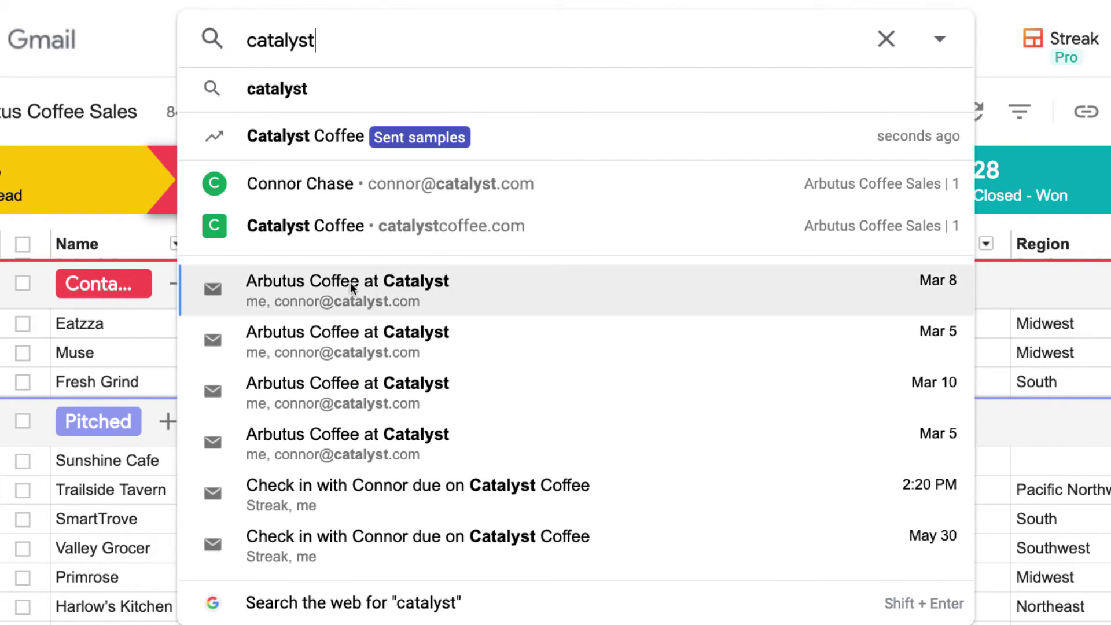
left_click(148, 58)
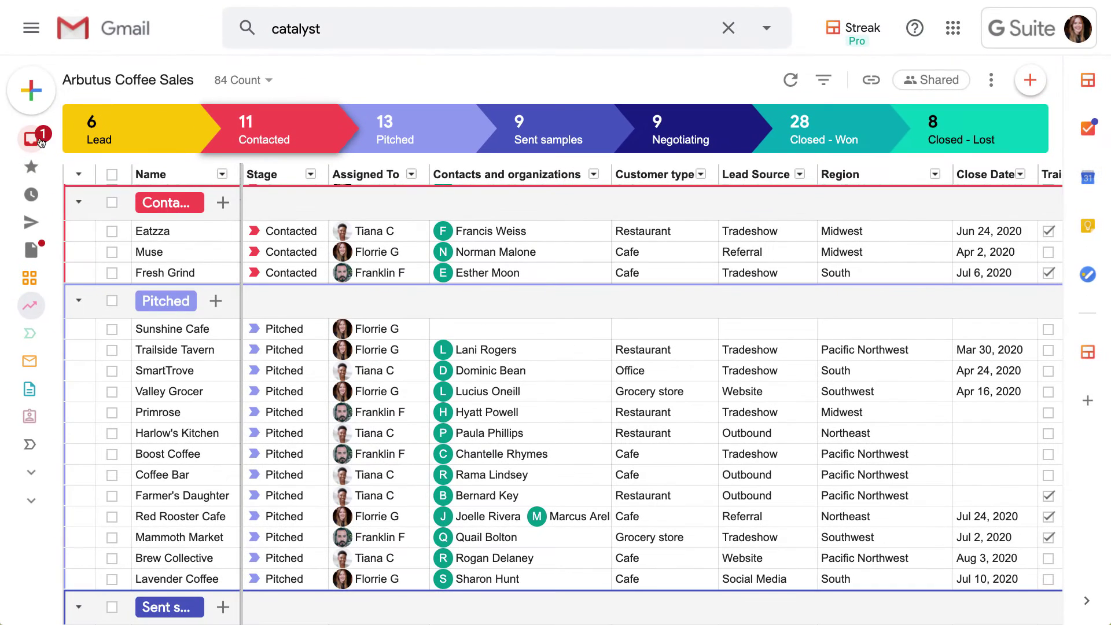
Go to the inbox and bring up the Streak command palette.
left_click(37, 140)
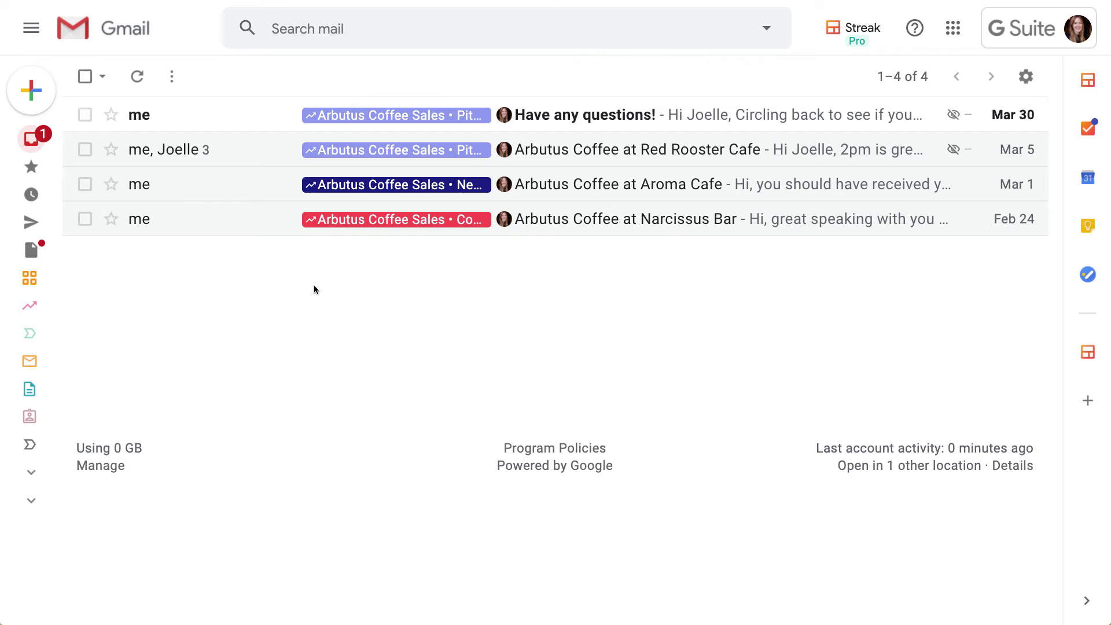
key("ctrl+.")
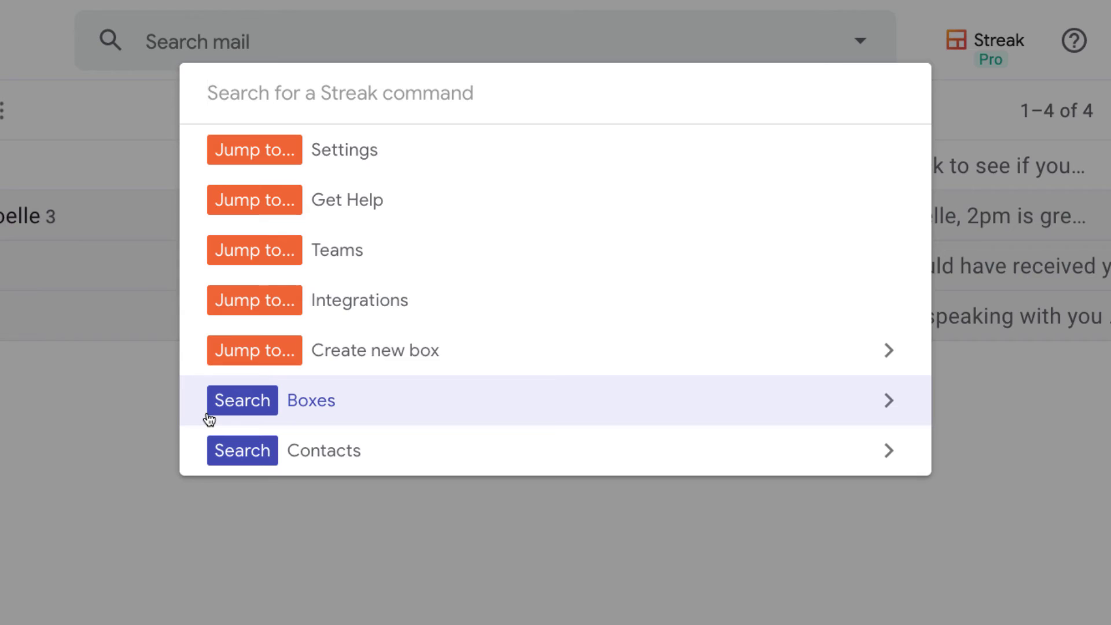
Use the palette's Search Boxes command to find and open Catalyst Coffee.
key("shift+super+p")
key("ctrl+shift+p")
scroll(509, 304, "down", 2)
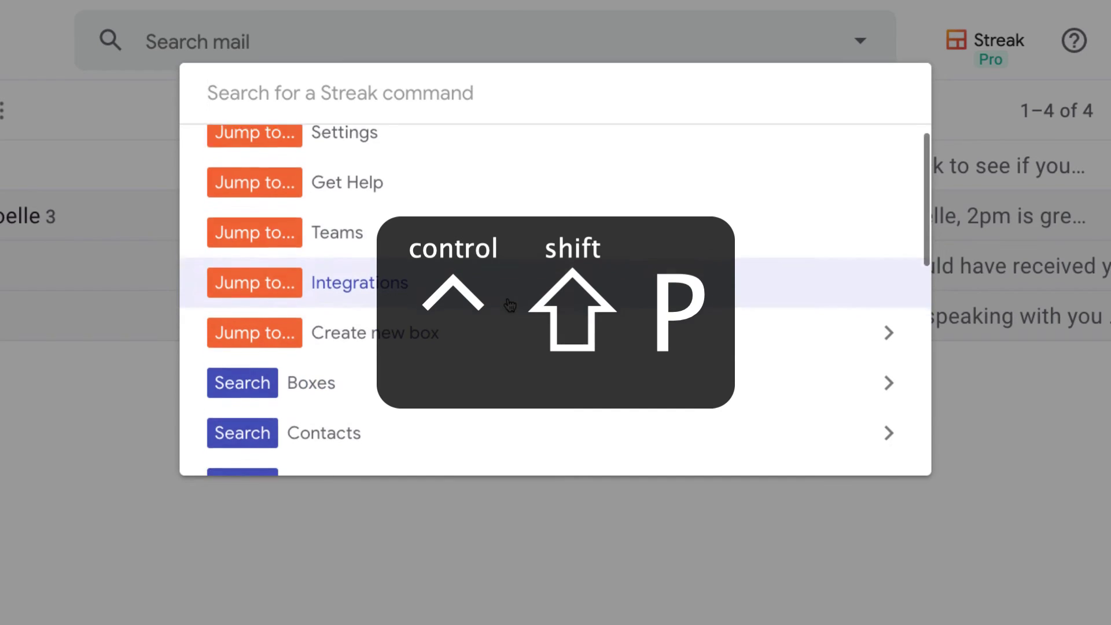
scroll(509, 304, "down", 2)
scroll(509, 304, "down", 2)
scroll(509, 304, "down", 2)
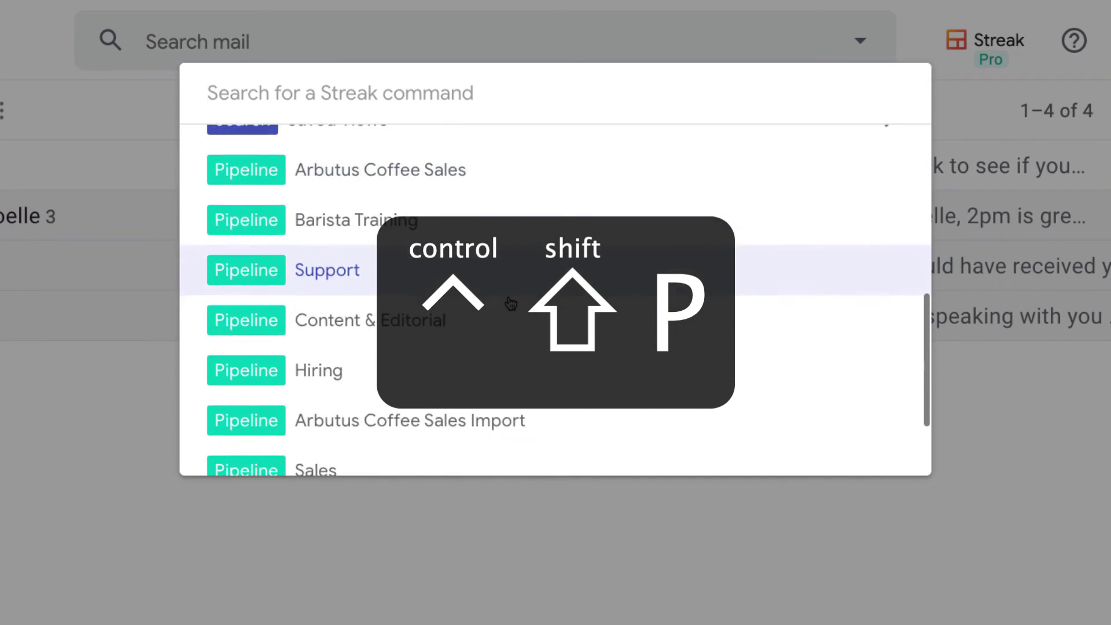
scroll(511, 304, "down", 2)
scroll(510, 304, "up", 1)
scroll(510, 303, "up", 5)
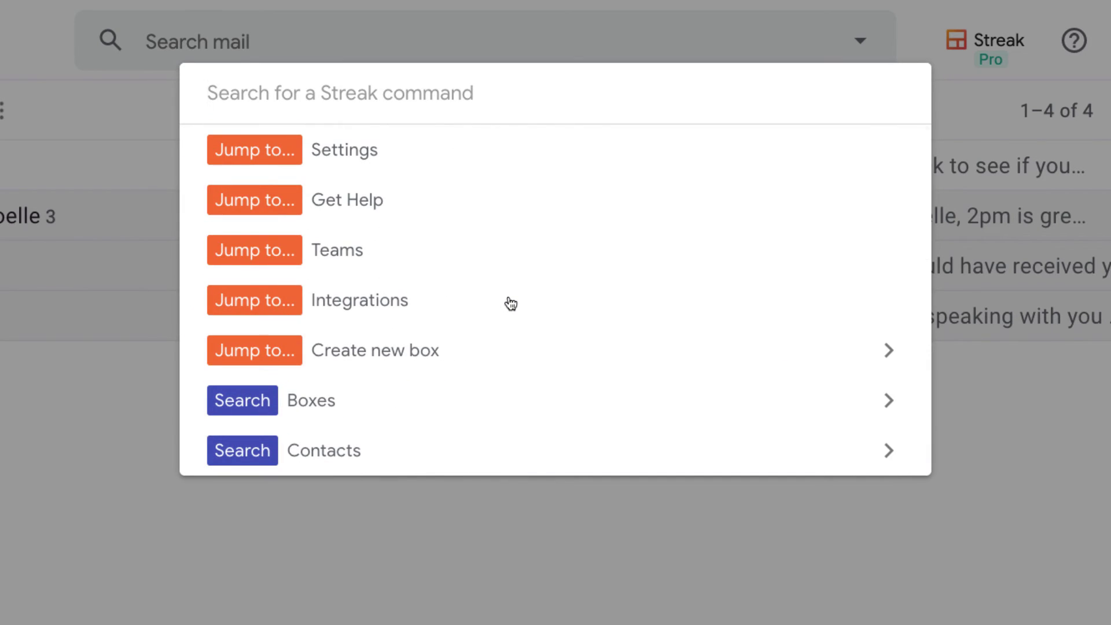
type("box")
key("Return")
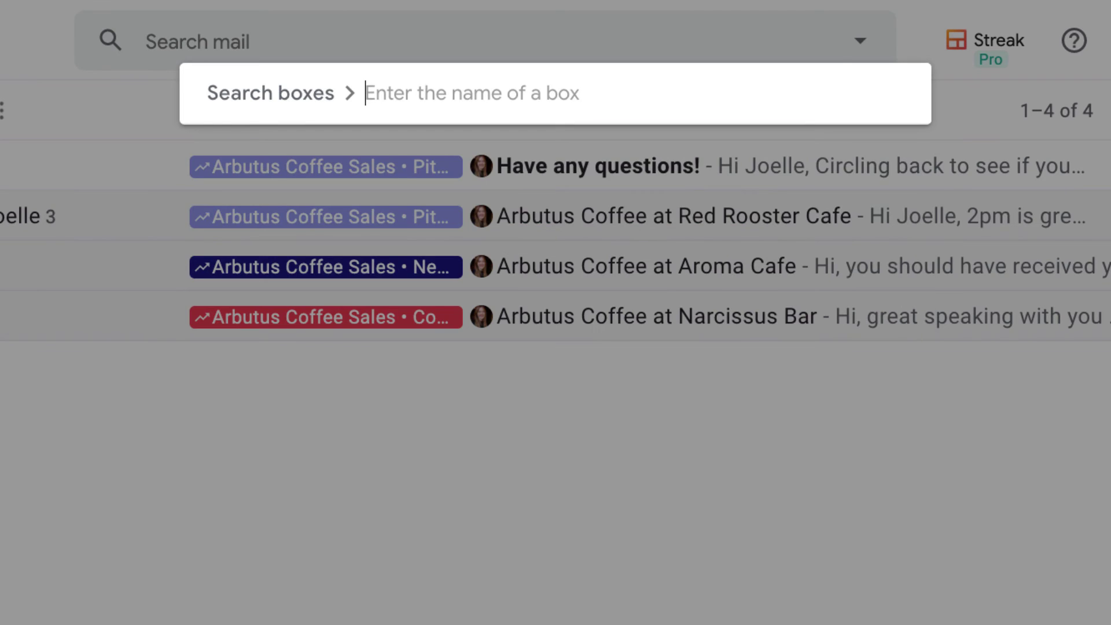
type("catalyst")
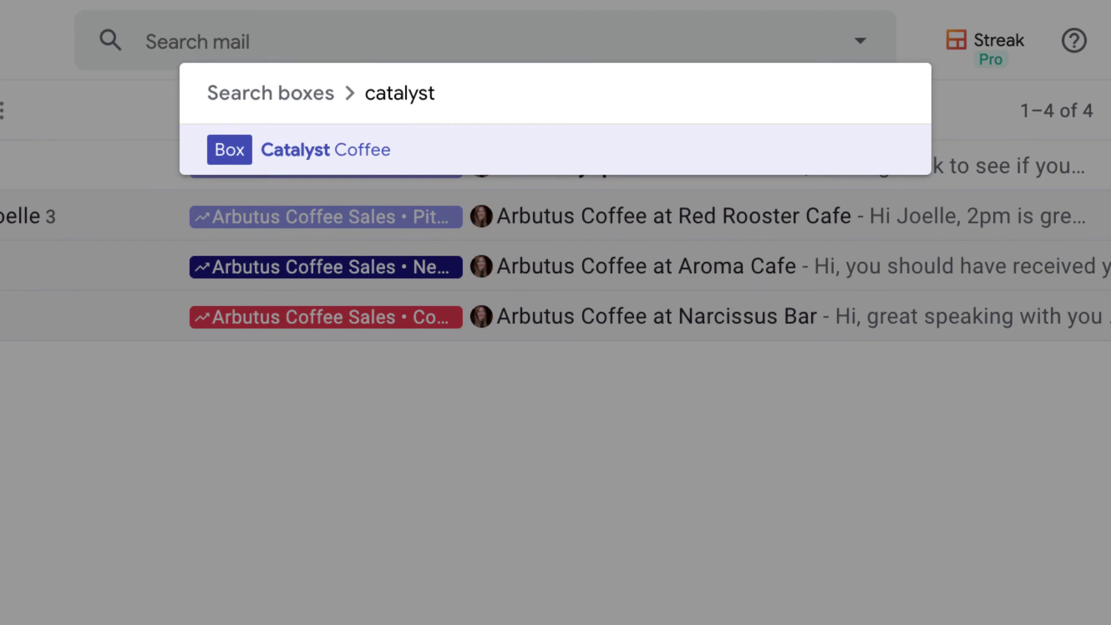
key("Return")
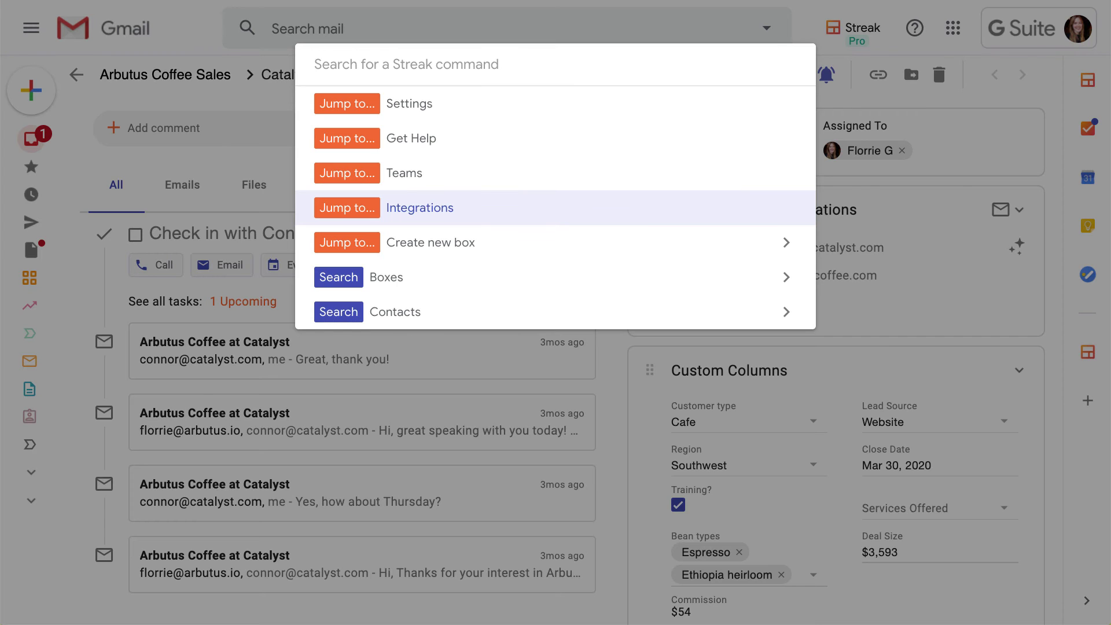
type("c")
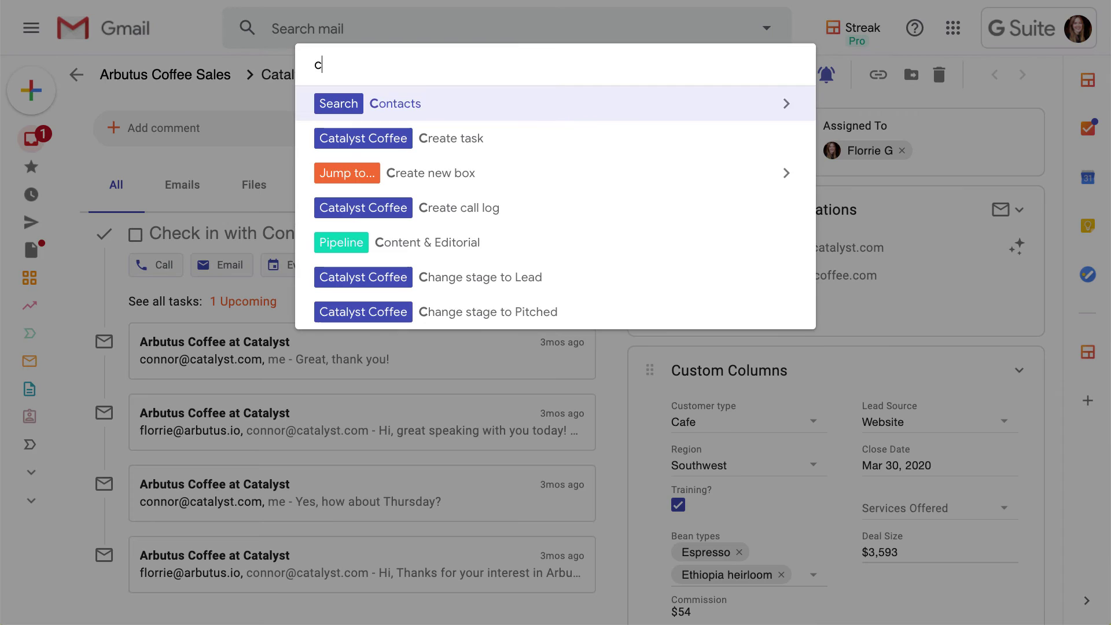
type("all")
Log a 15-minute call on Catalyst Coffee and save it.
key("Return")
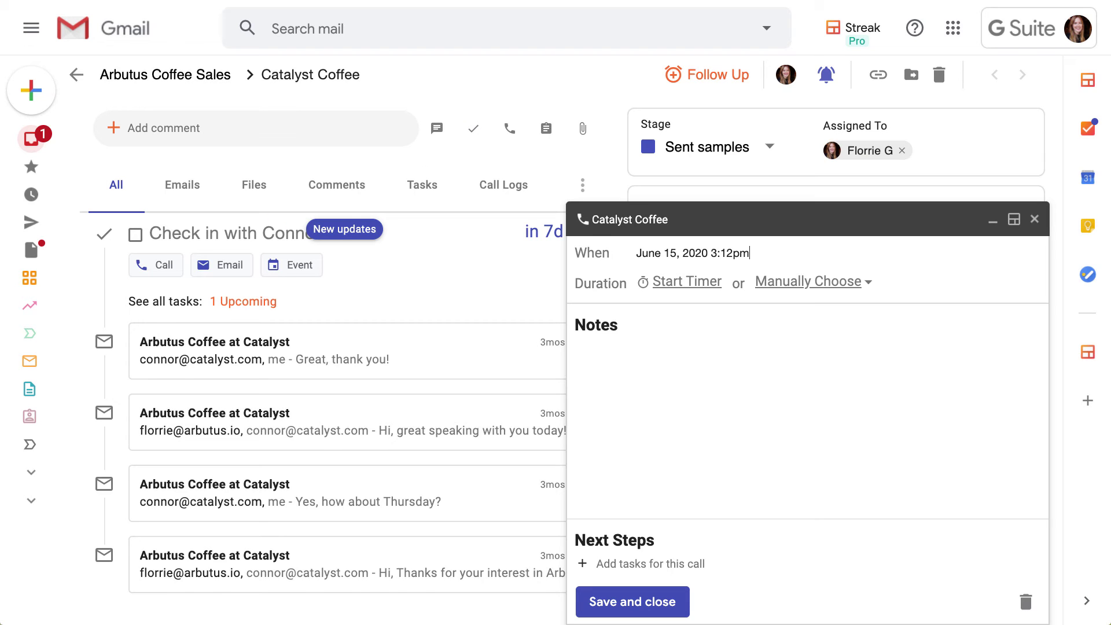
left_click(808, 281)
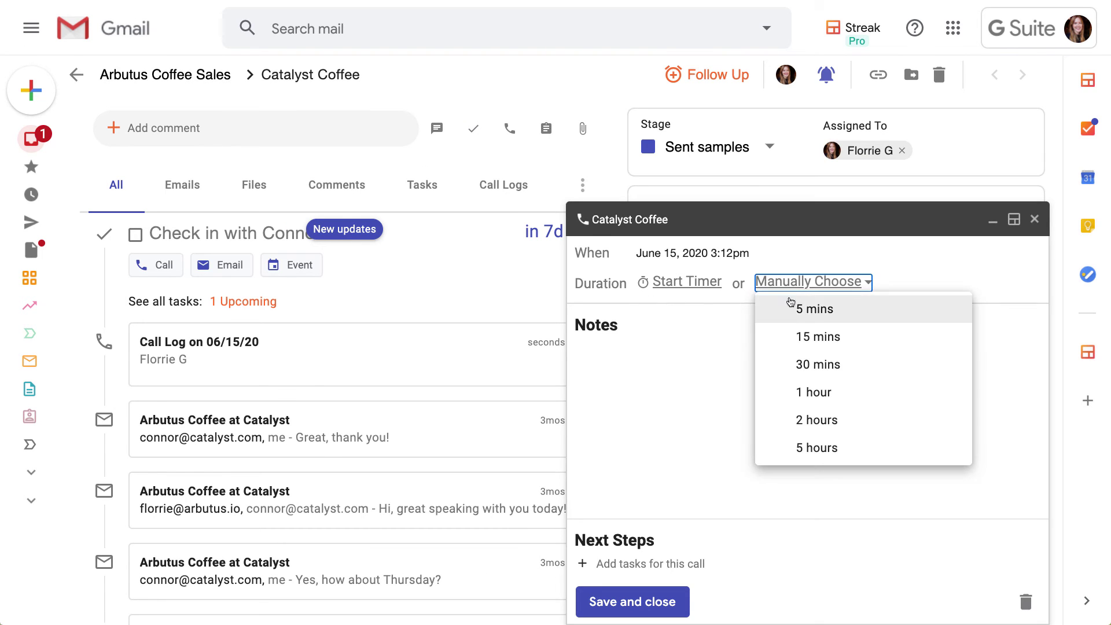
left_click(817, 334)
type("Had a quick call with Connor to discuss samples, wants to move forward!")
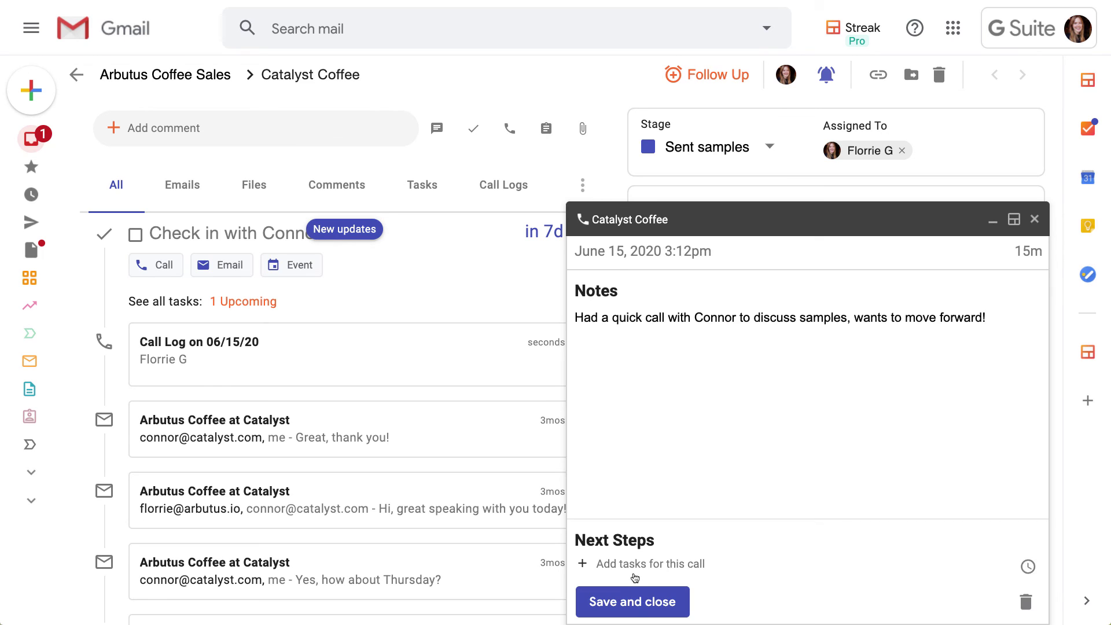
left_click(632, 602)
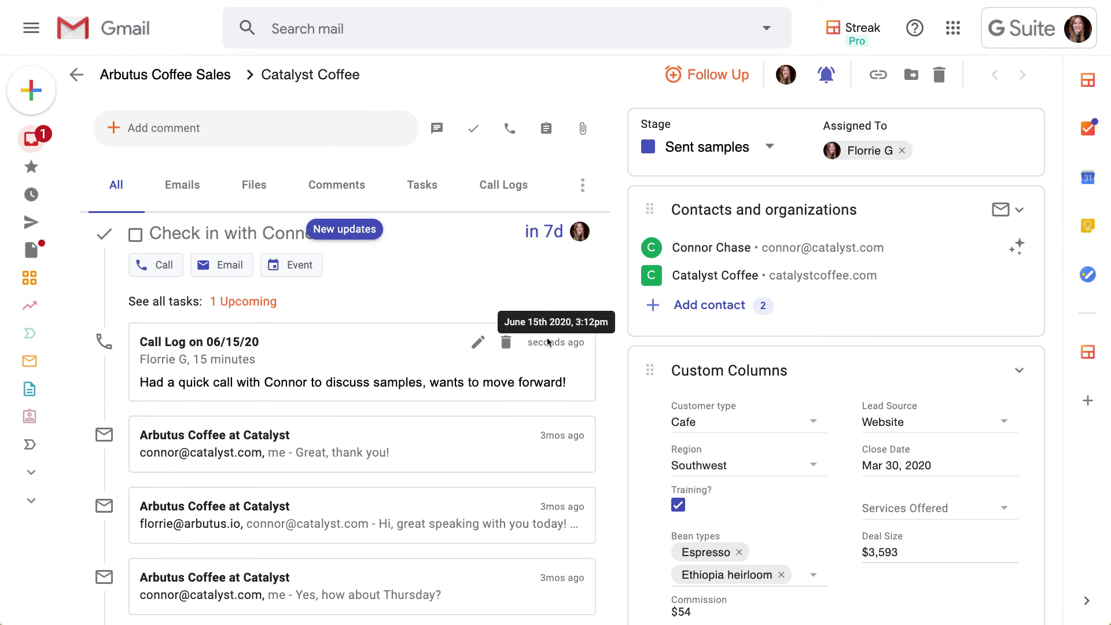
Move Catalyst Coffee to the Negotiating stage from the command palette.
key("ctrl+semicolon")
type("stage")
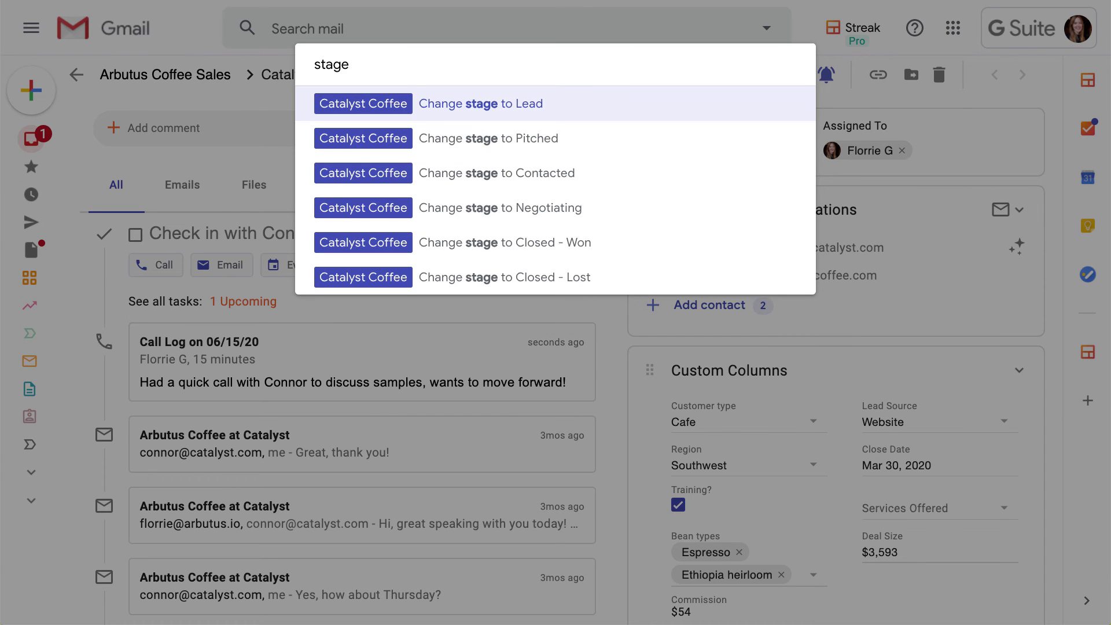
key("Down")
key("Down")
key("Down")
key("Return")
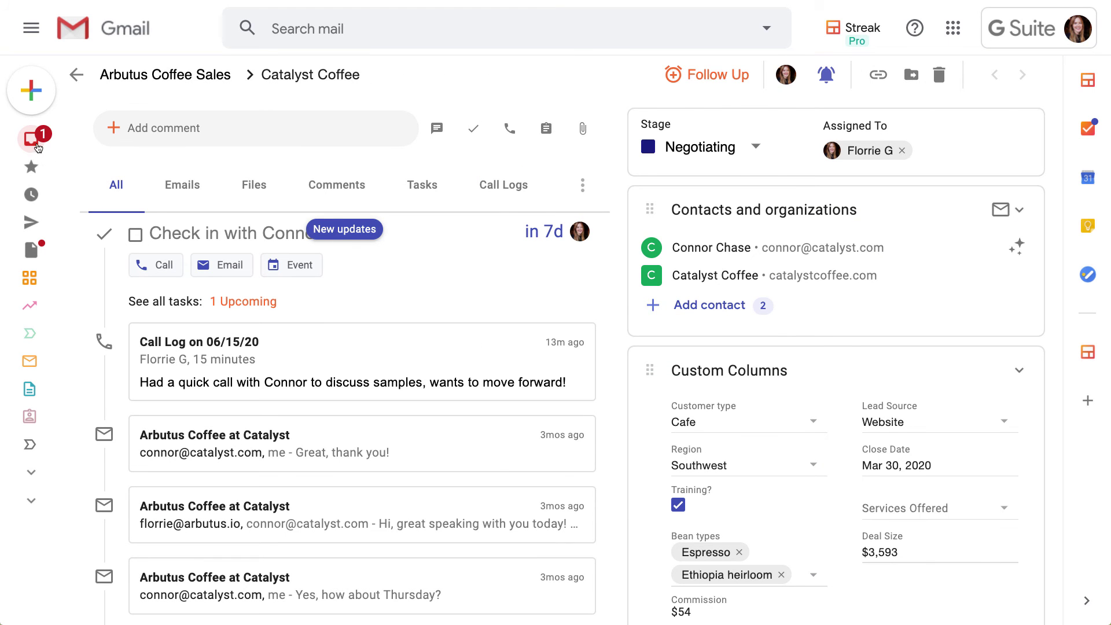
Go back to the inbox, briefly view Streak Home, and focus the mail search.
left_click(32, 143)
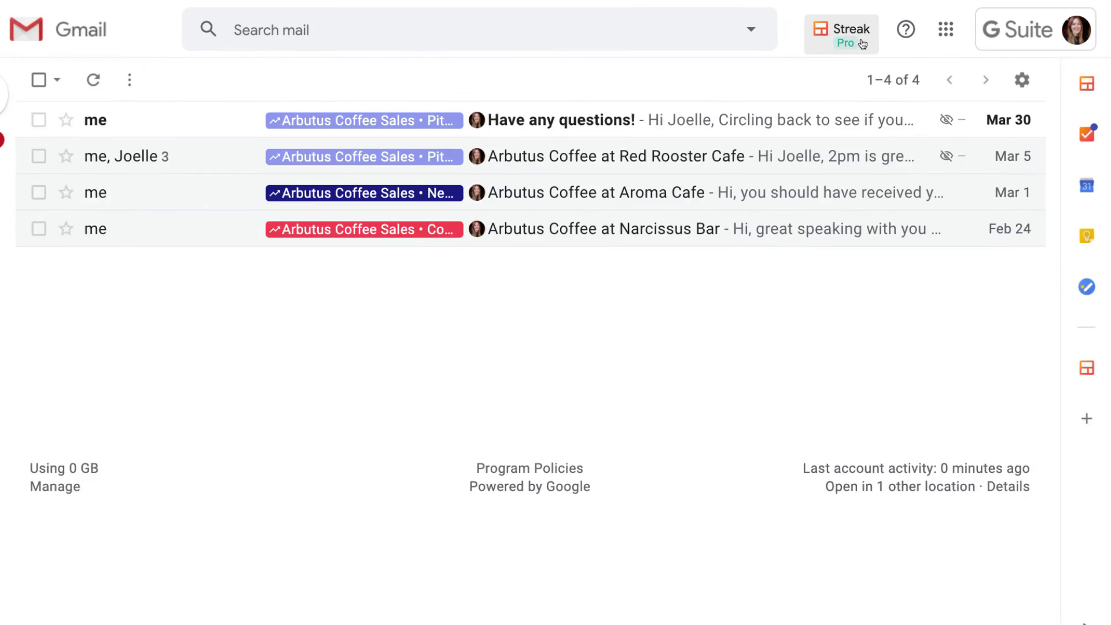
left_click(853, 27)
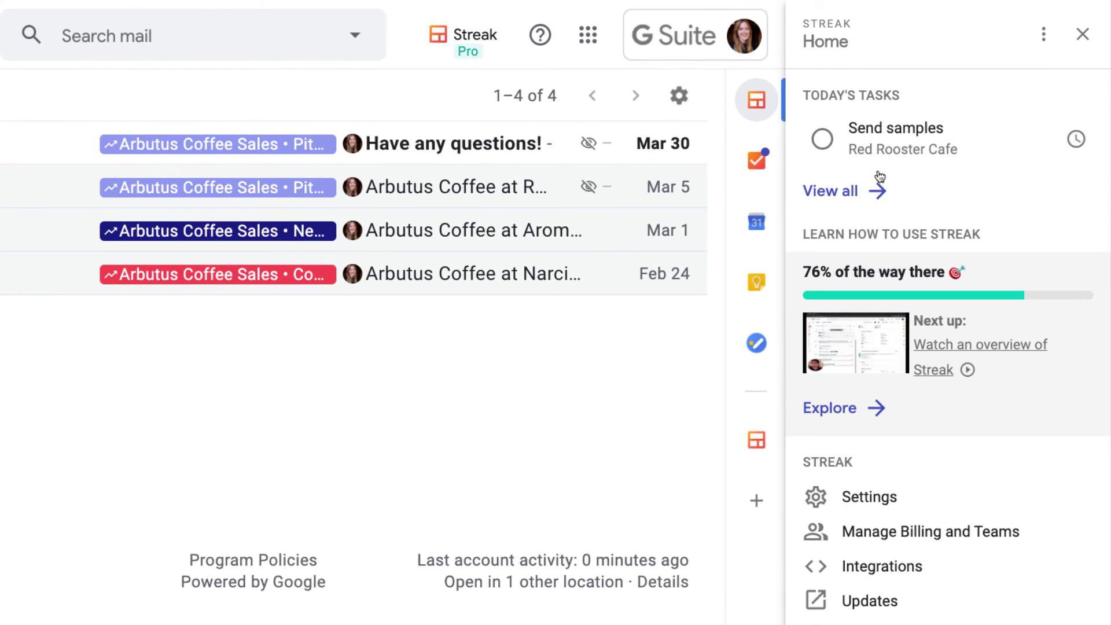
left_click(757, 101)
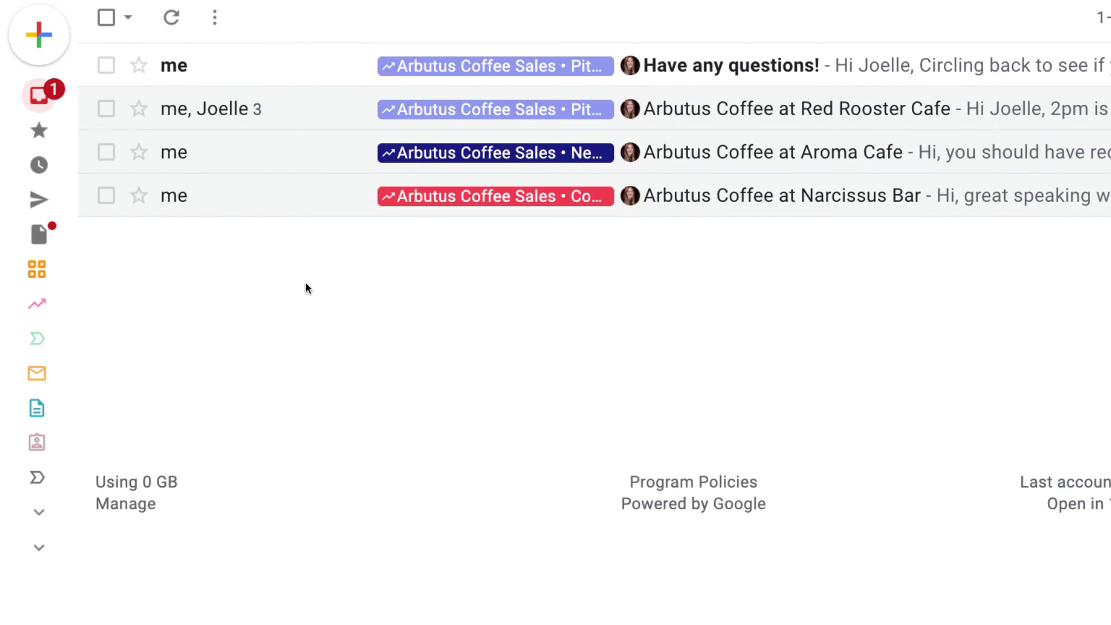
left_click(312, 36)
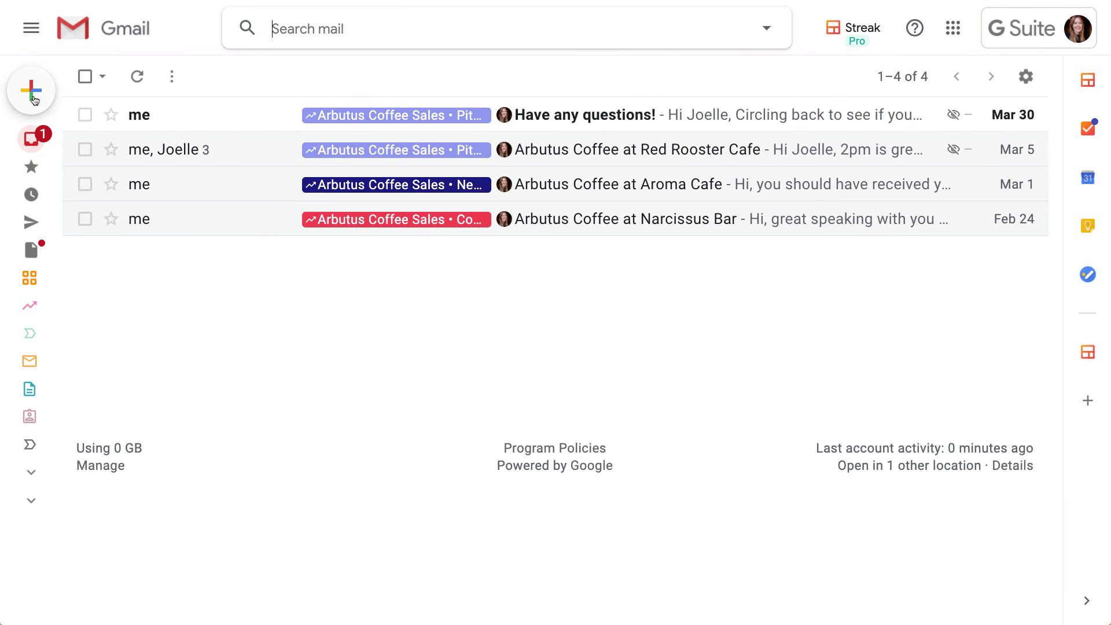
Dismiss a blank new message and the Ctrl+J command palette, then reopen Arbutus Coffee Sales.
mouse_move(31, 91)
left_click(87, 91)
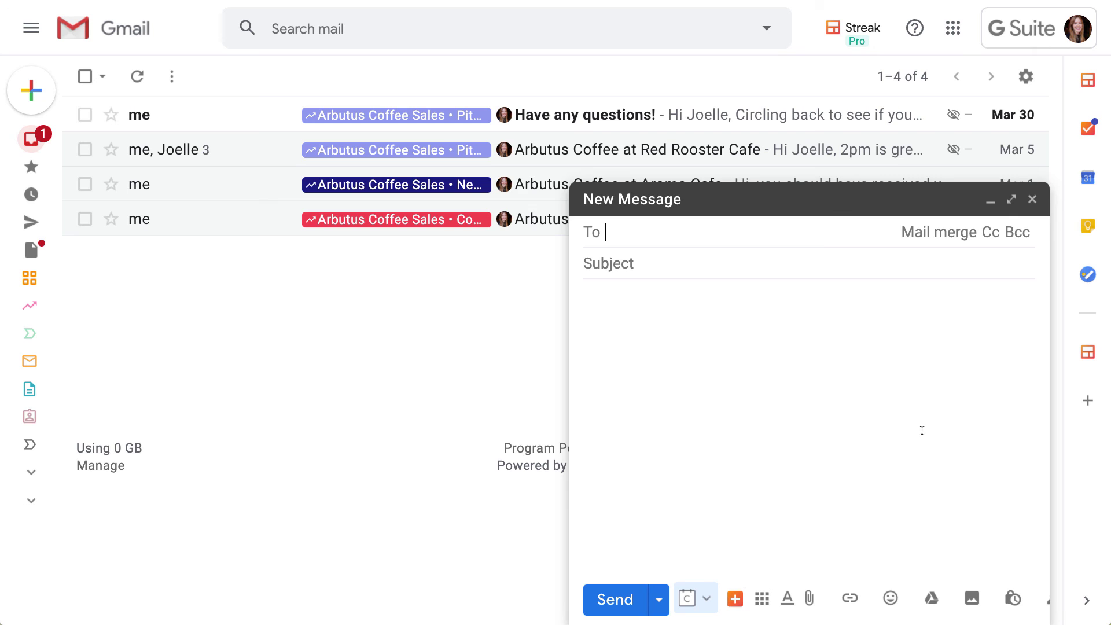
left_click(1033, 202)
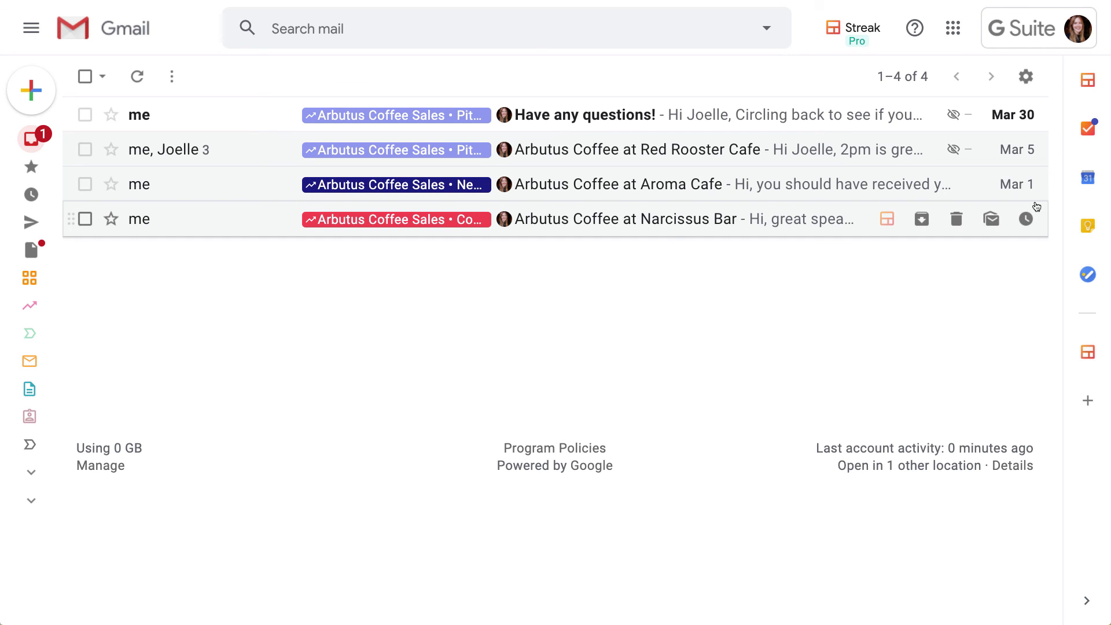
key("ctrl+j")
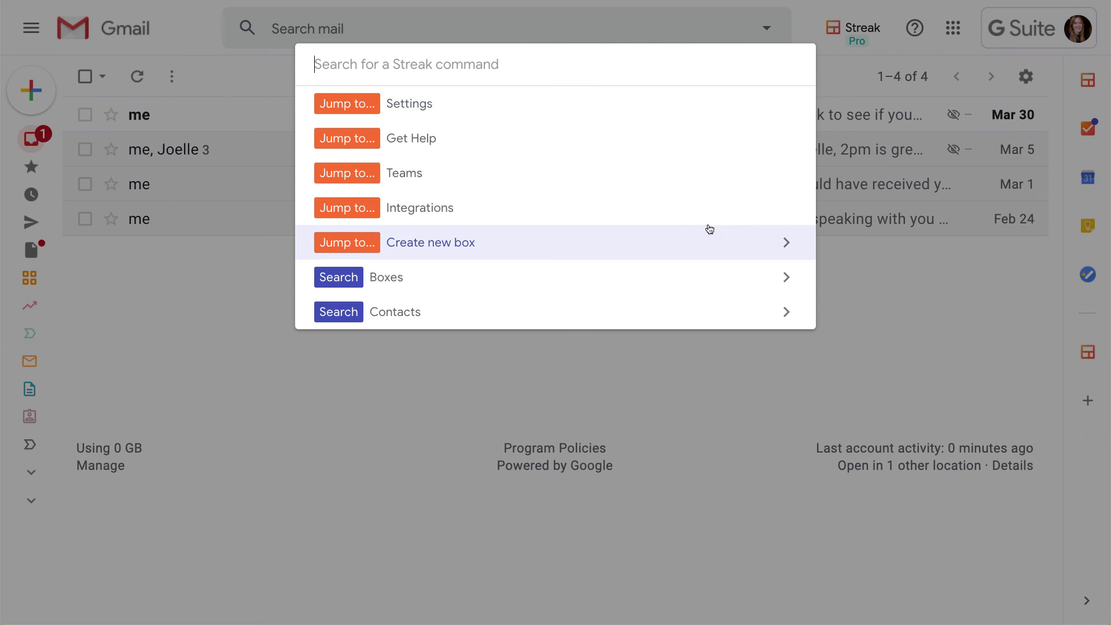
left_click(260, 287)
mouse_move(29, 307)
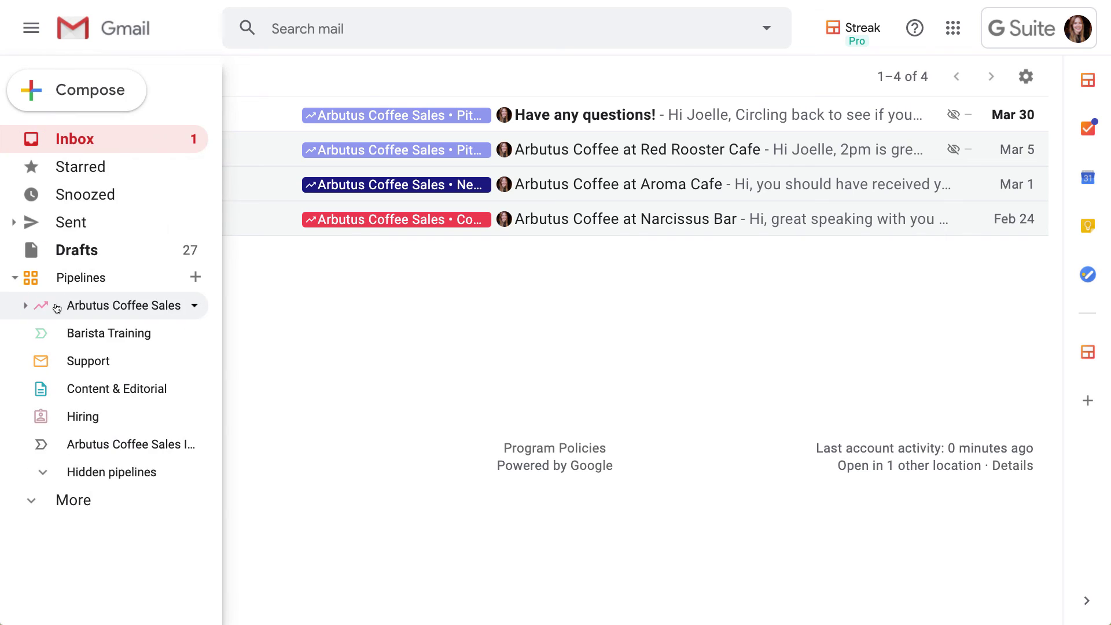
left_click(123, 305)
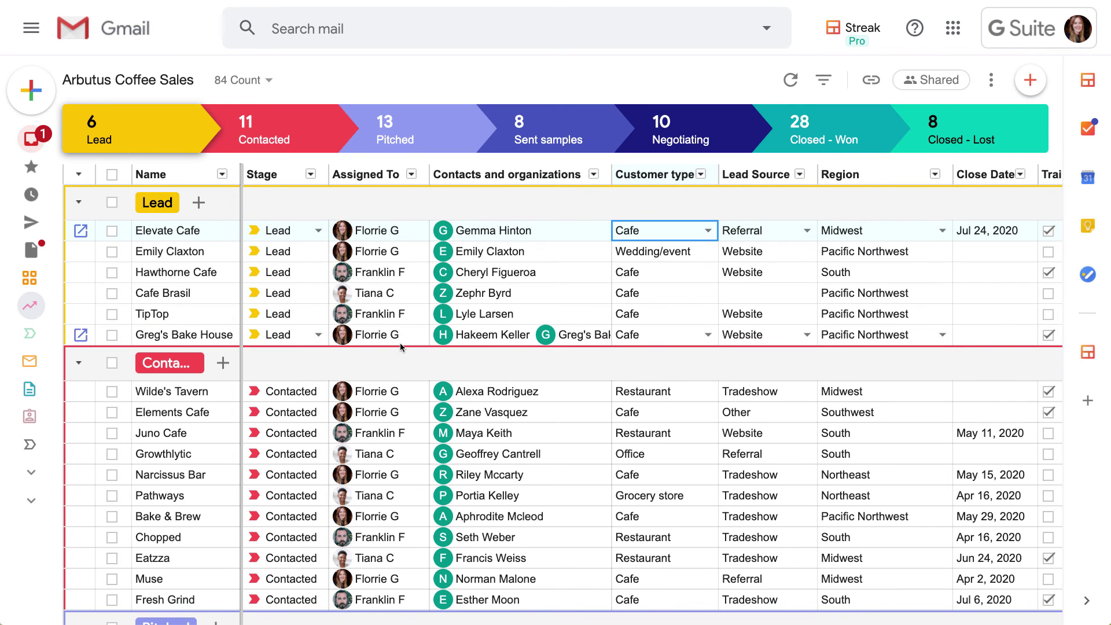